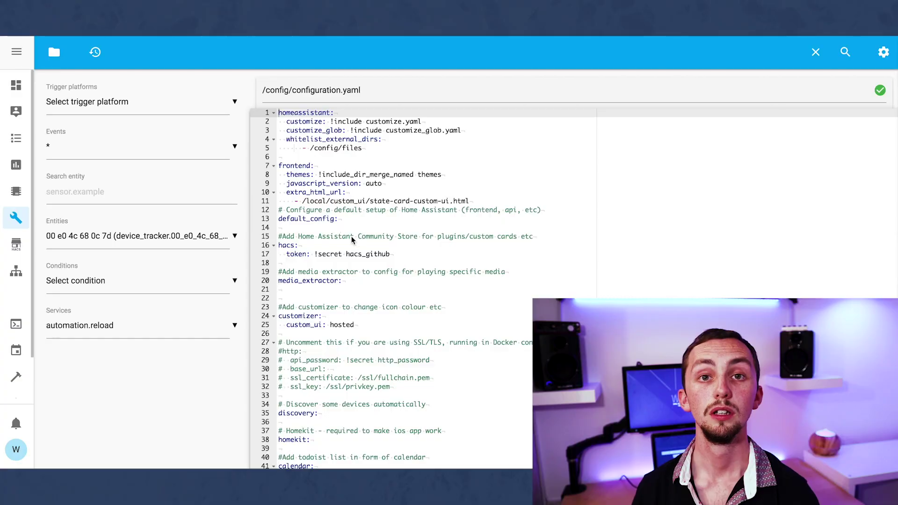
# Highlight the device_tracker include line, then open device_tracker.yaml from the config files
pyautogui.scroll(-20, 352, 237)
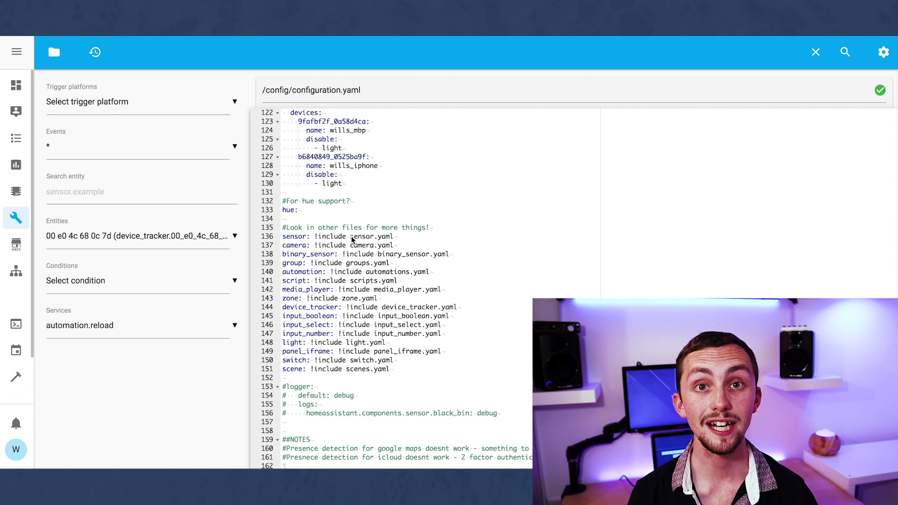
pyautogui.moveTo(460, 308); pyautogui.dragTo(282, 309)
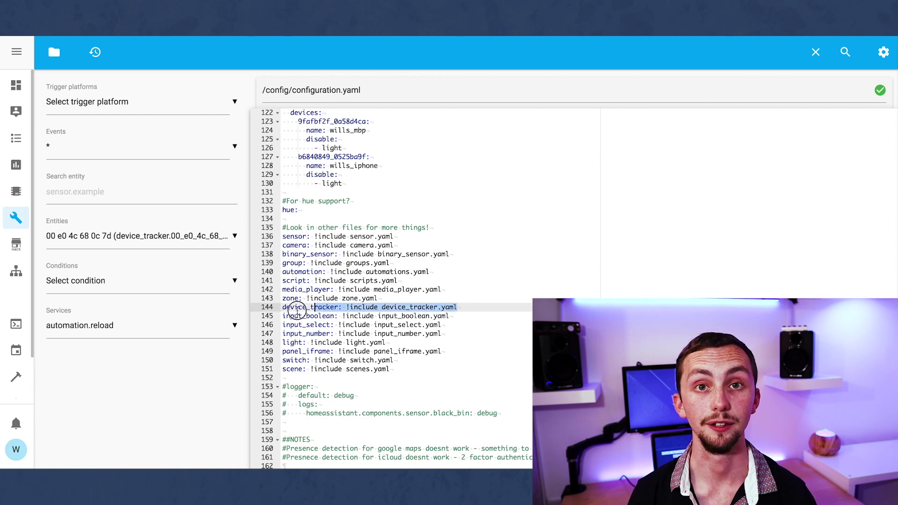
pyautogui.click(55, 65)
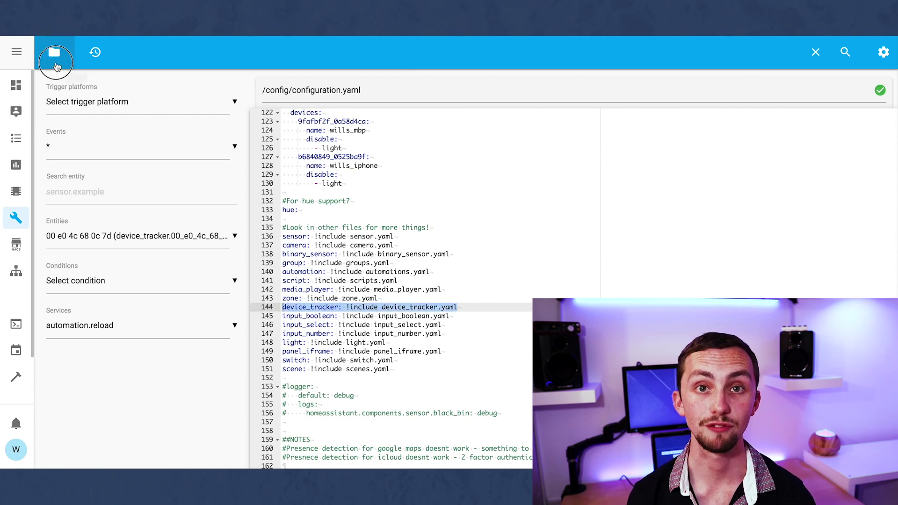
pyautogui.click(87, 220)
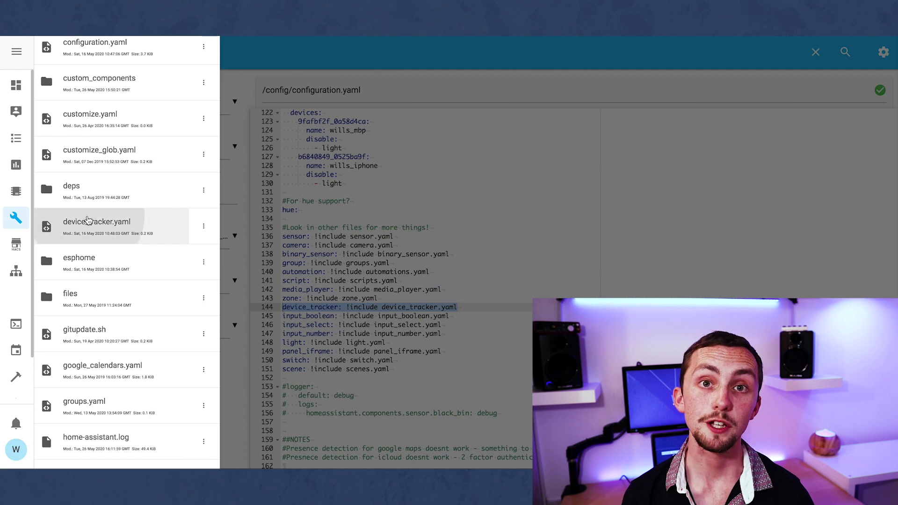
pyautogui.click(448, 291)
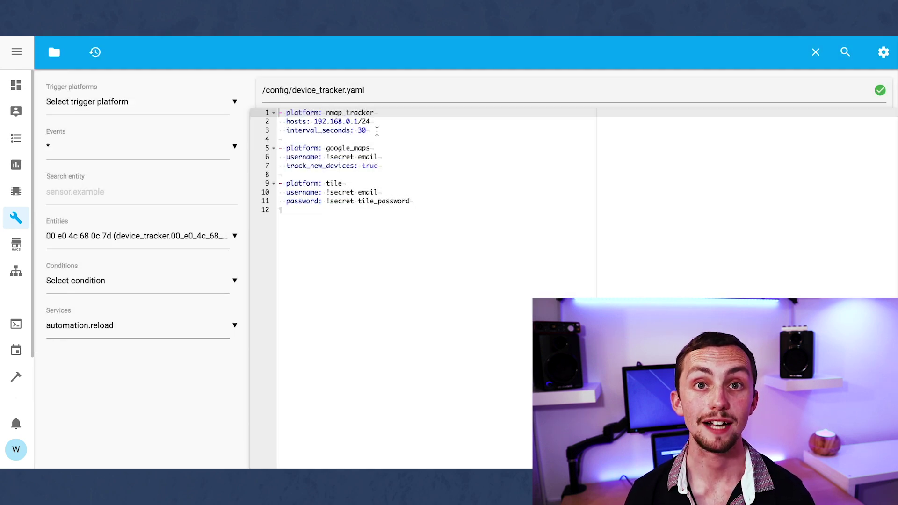
# Highlight the nmap_tracker settings, including the platform name and the 192.168.0.1/24 hosts range
pyautogui.moveTo(376, 131); pyautogui.dragTo(227, 111)
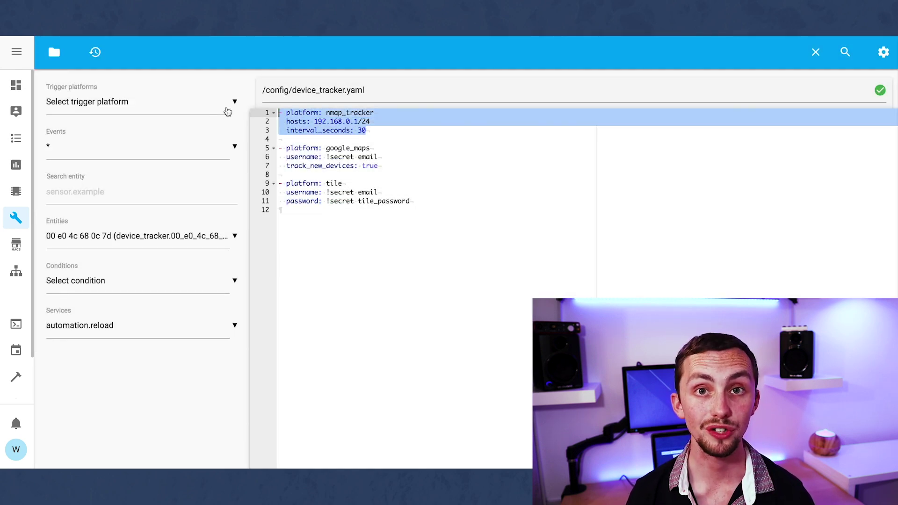
pyautogui.moveTo(331, 115); pyautogui.dragTo(385, 114)
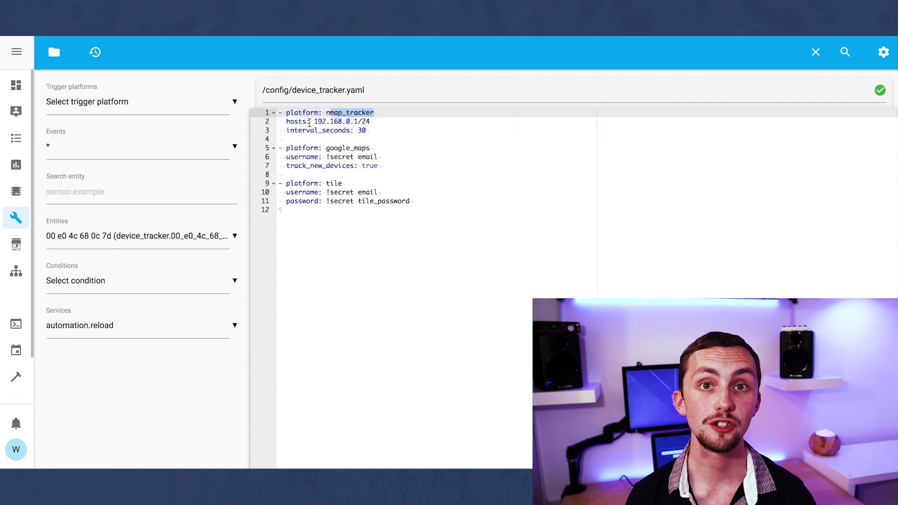
pyautogui.moveTo(312, 122); pyautogui.dragTo(266, 134)
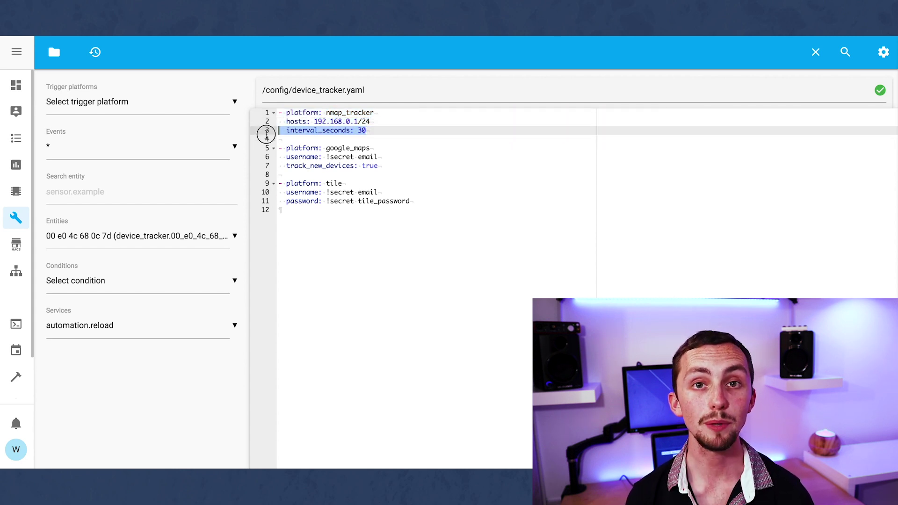
pyautogui.click(392, 137)
# Scroll the config file list and open known_devices.yaml for review
pyautogui.click(53, 51)
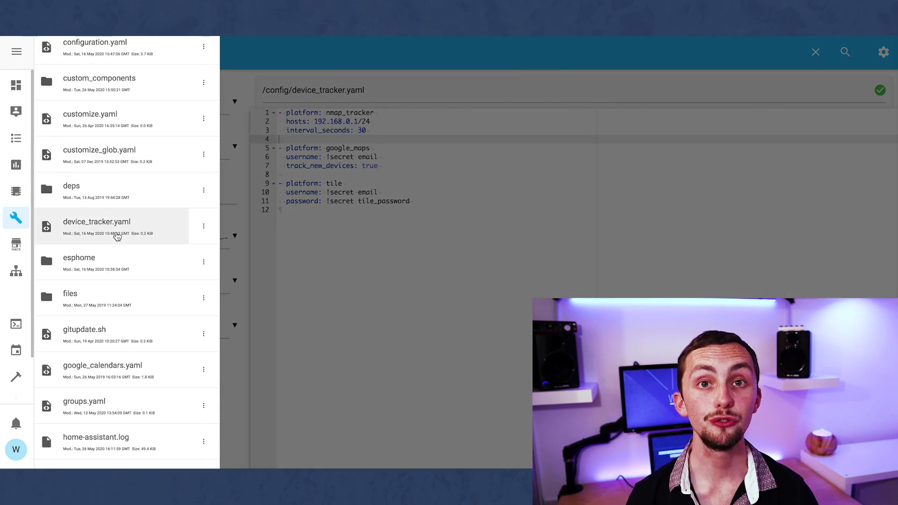
pyautogui.scroll(-3, 117, 237)
pyautogui.scroll(-5, 125, 322)
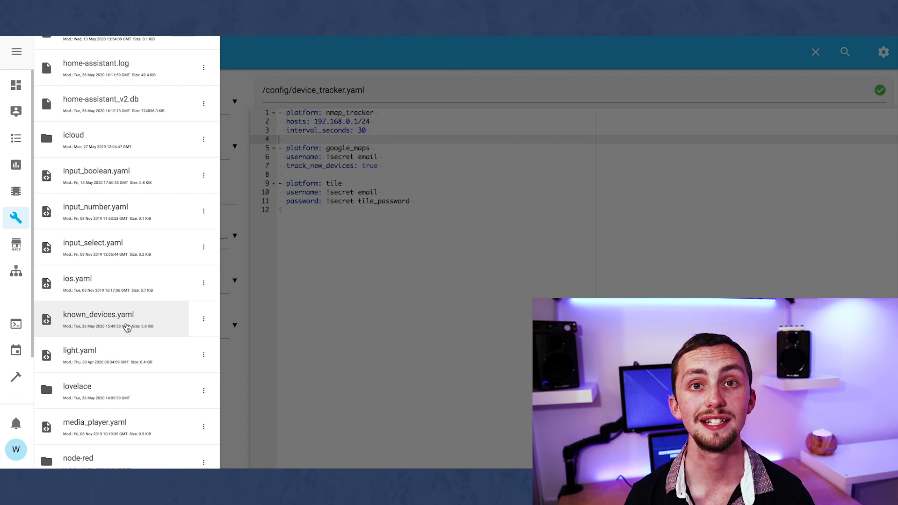
pyautogui.click(126, 327)
pyautogui.click(355, 330)
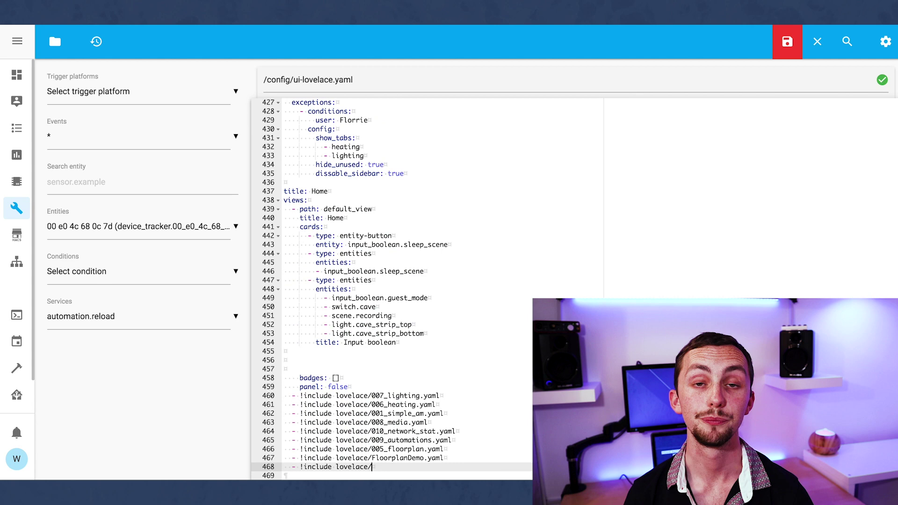
# Finish the 'include lovelace/NetworkStatDemo.yml' line, then create and open NetworkStatDemo.yaml in the lovelace folder
pyautogui.write('NetworkStatDemo.yml')
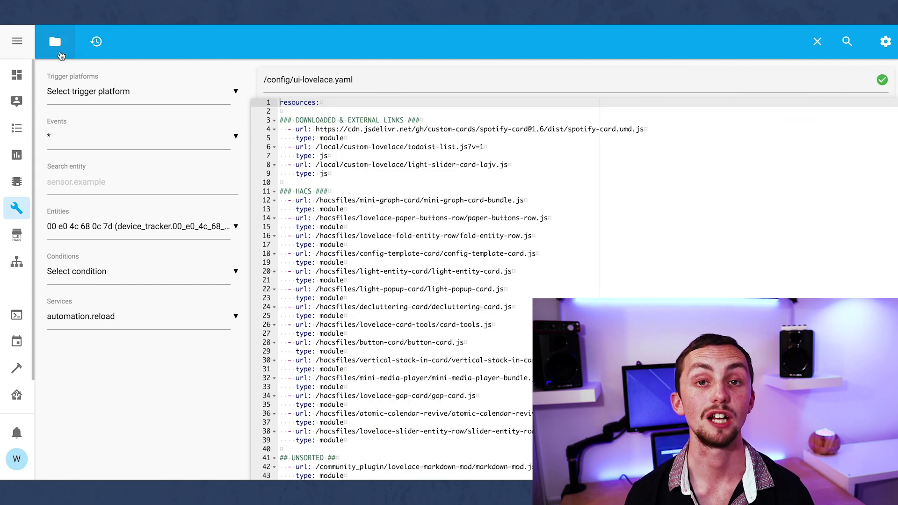
pyautogui.click(54, 42)
pyautogui.click(58, 41)
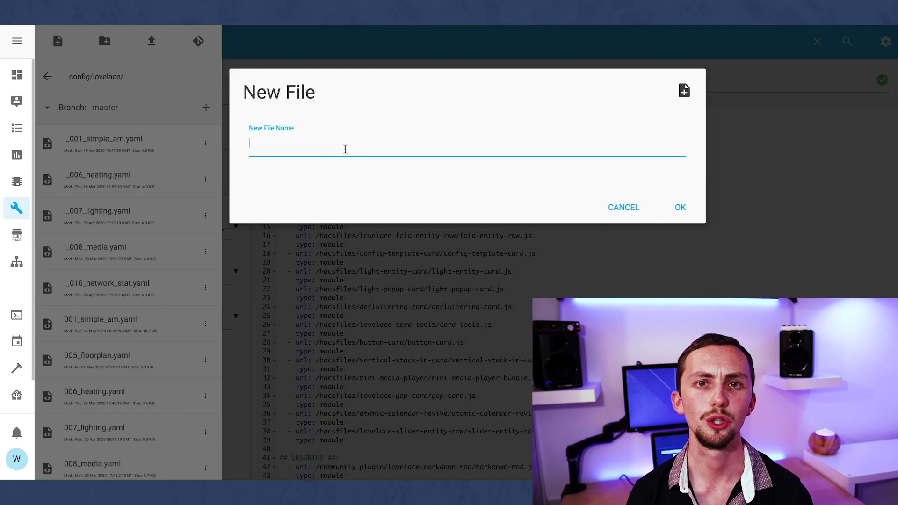
pyautogui.write('NetworkStatDemo.yaml')
pyautogui.click(680, 207)
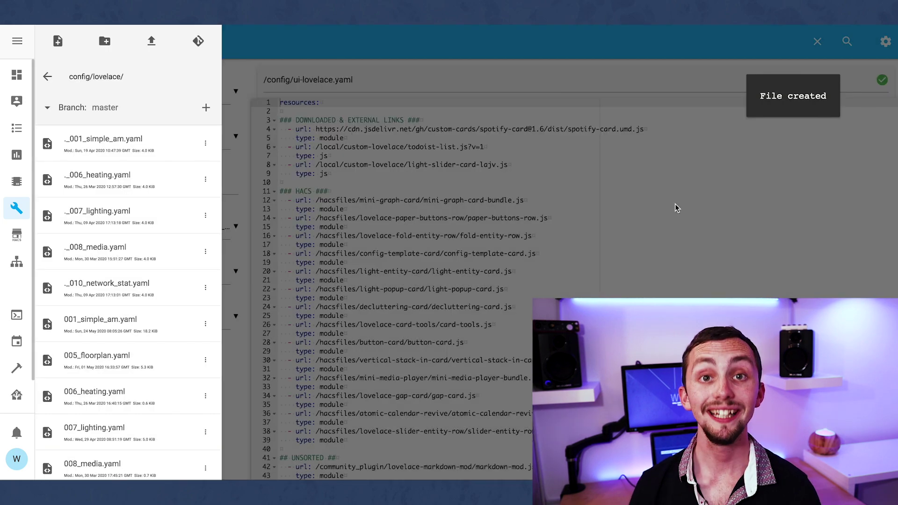
pyautogui.scroll(-5, 94, 327)
pyautogui.click(91, 442)
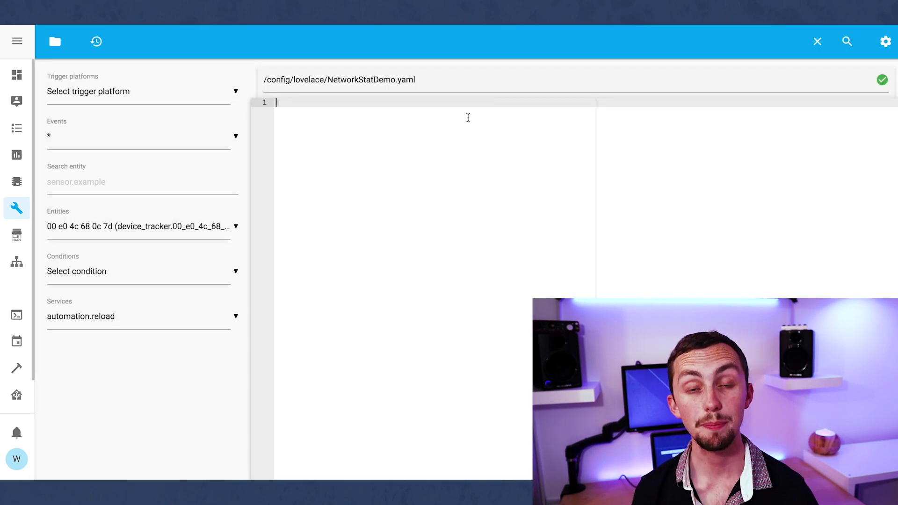
# Paste the view header, set its path to 'network', and add a vertical-stack with a cards list
pyautogui.write('icon: mdi:lan path: info panel: true cards:')
pyautogui.doubleClick(310, 110)
pyautogui.write('netwo')
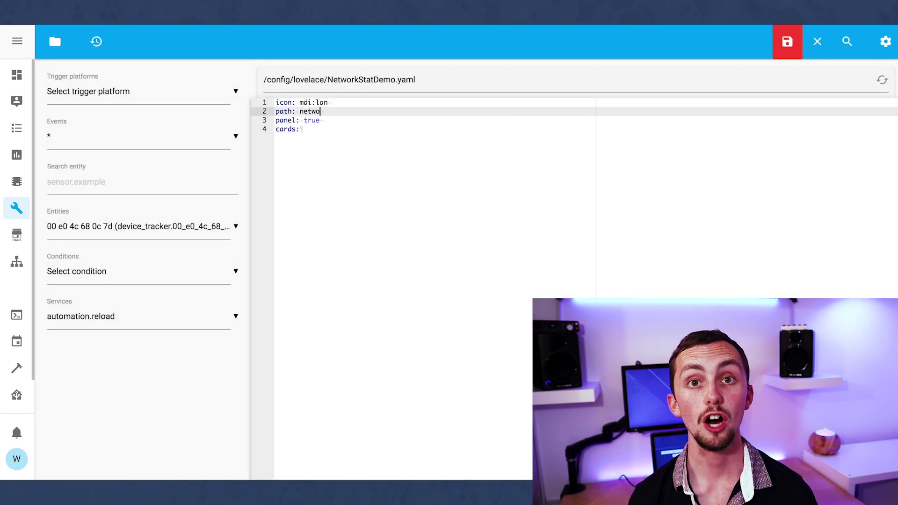
pyautogui.write('rk')
pyautogui.press('Down')
pyautogui.press('Down')
pyautogui.press('End')
pyautogui.press('Return')
pyautogui.write('- type: vertical-stack')
pyautogui.press('Return')
pyautogui.write('cards:')
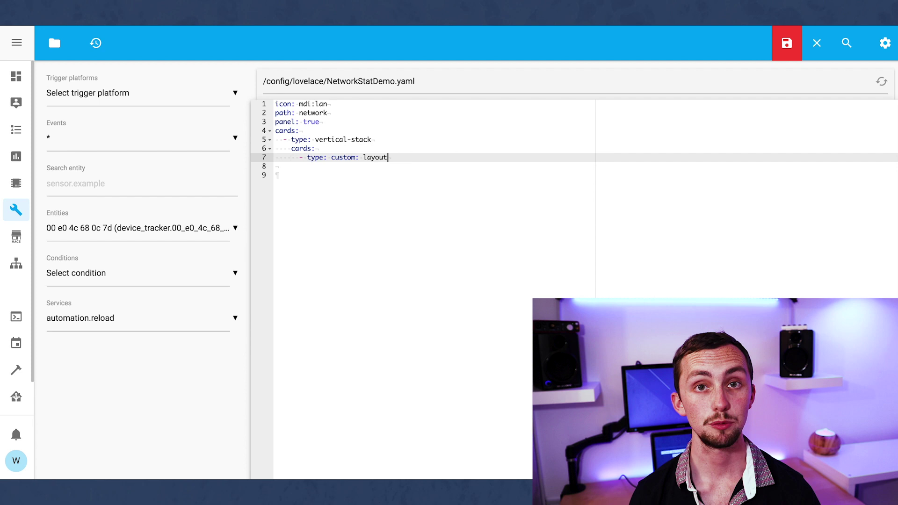
# Fix the custom layout card line and give it the option 'layout: vertical'
pyautogui.press('BackSpace')
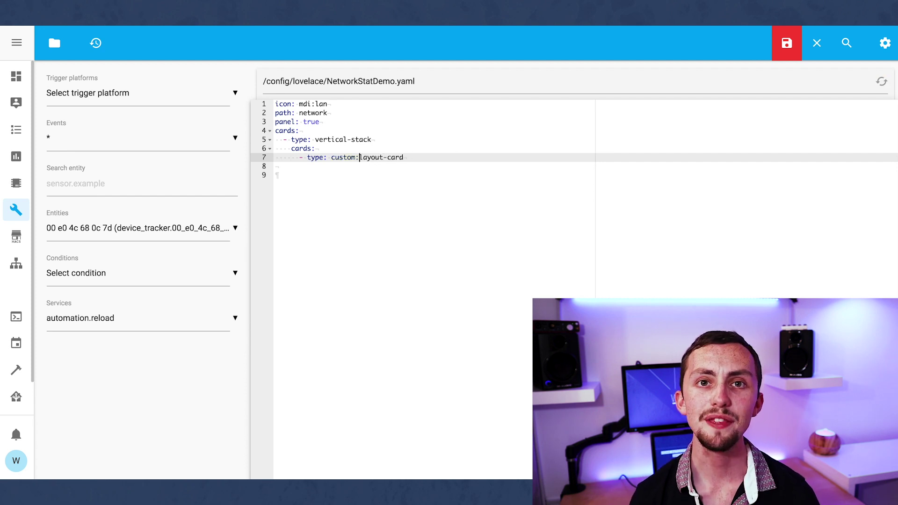
pyautogui.press('End')
pyautogui.press('Return')
pyautogui.write('layout: vertic')
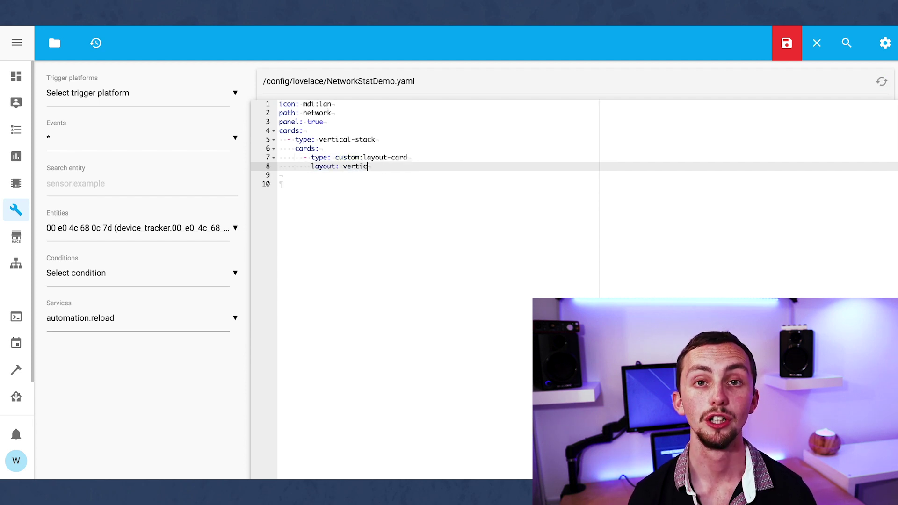
pyautogui.press('Return')
pyautogui.press('BackSpace')
pyautogui.write('al')
pyautogui.press('Return')
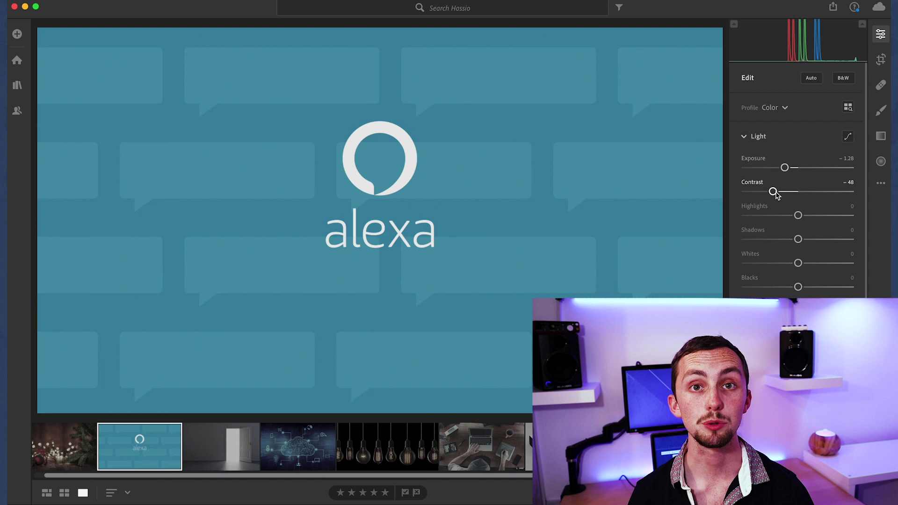
# Nudge the Light sliders to contrast -45 and exposure -1.31
pyautogui.moveTo(775, 194); pyautogui.dragTo(784, 175)
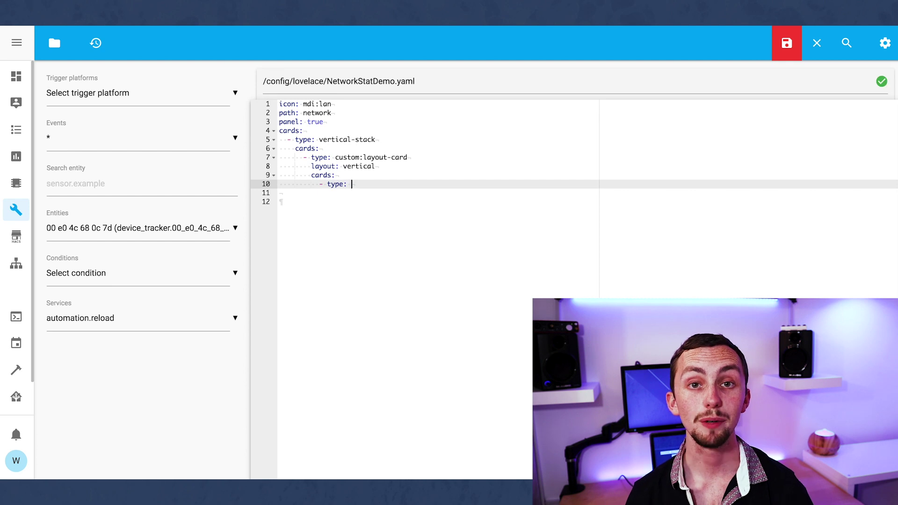
# Complete the vertical-stack entry and paste the Alexa picture-elements card with corrected indentation
pyautogui.write('-stack')
pyautogui.press('Return')
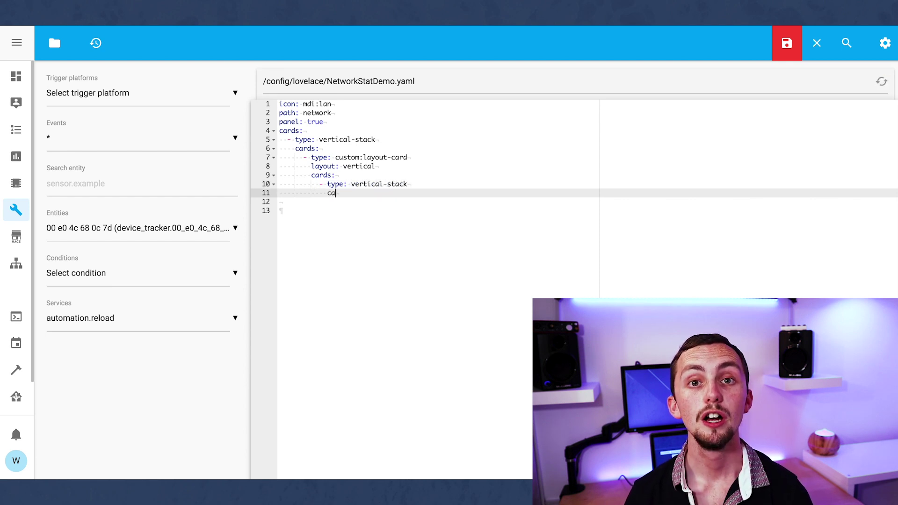
pyautogui.write('- type: picture-elements image: /local/images/alexa.jpg')
pyautogui.press('Up')
pyautogui.hotkey('shift', 'Tab')
pyautogui.press('Down')
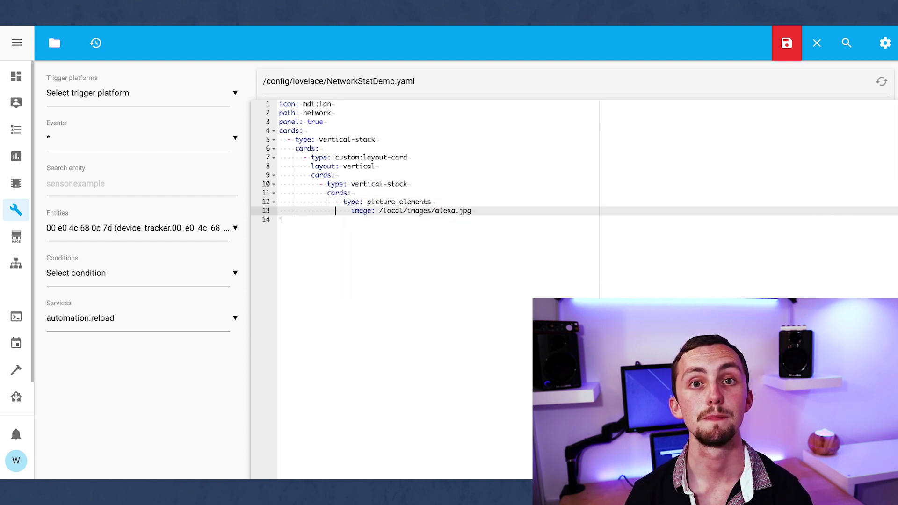
pyautogui.hotkey('shift', 'Tab')
# Add an elements list with a custom:button-card using template 'network_stauts'
pyautogui.press('Return')
pyautogui.write('el')
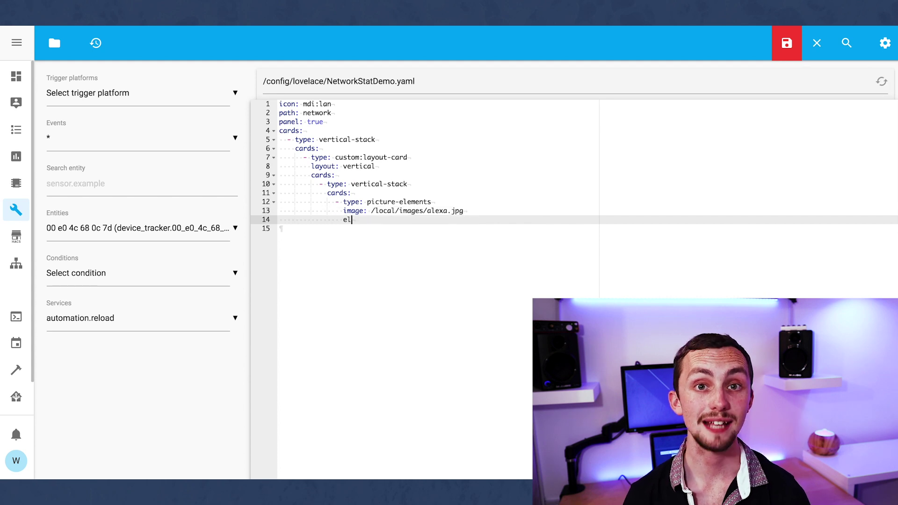
pyautogui.write('ements:')
pyautogui.press('Return')
pyautogui.write('- type: ')
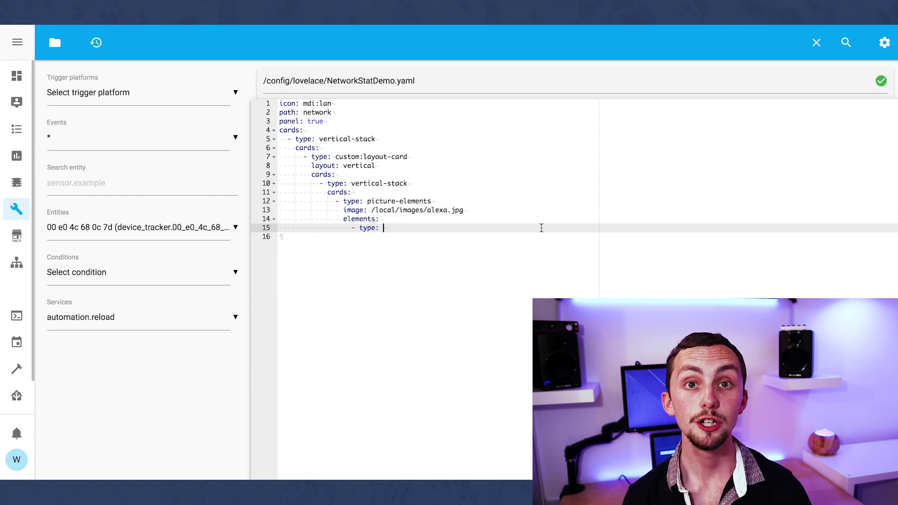
pyautogui.write('custom:button-card')
pyautogui.press('Return')
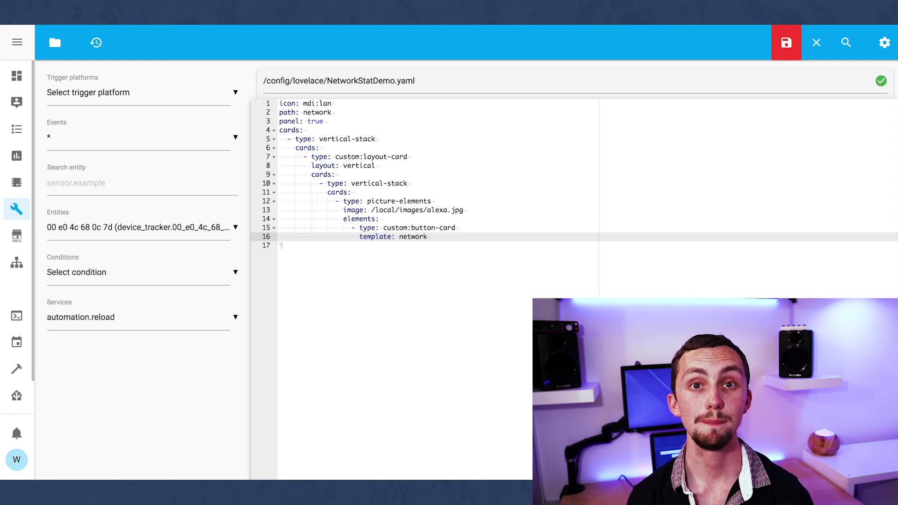
pyautogui.write('template: network_stauts')
pyautogui.press('Return')
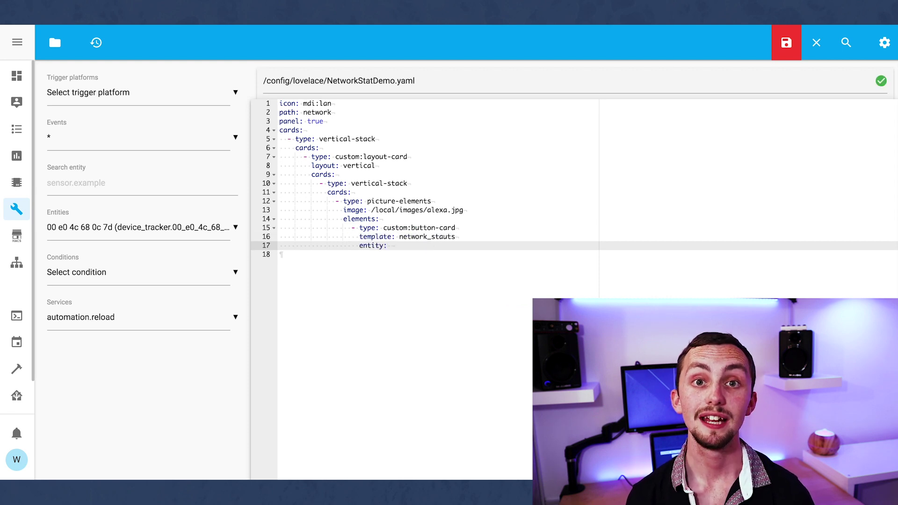
# Set the button's entity to the kitchen_show device tracker and its style to left: 30%
pyautogui.write('entity:')
pyautogui.write('device_tracker.kitchen_show')
pyautogui.press('Return')
pyautogui.write('style:')
pyautogui.press('Return')
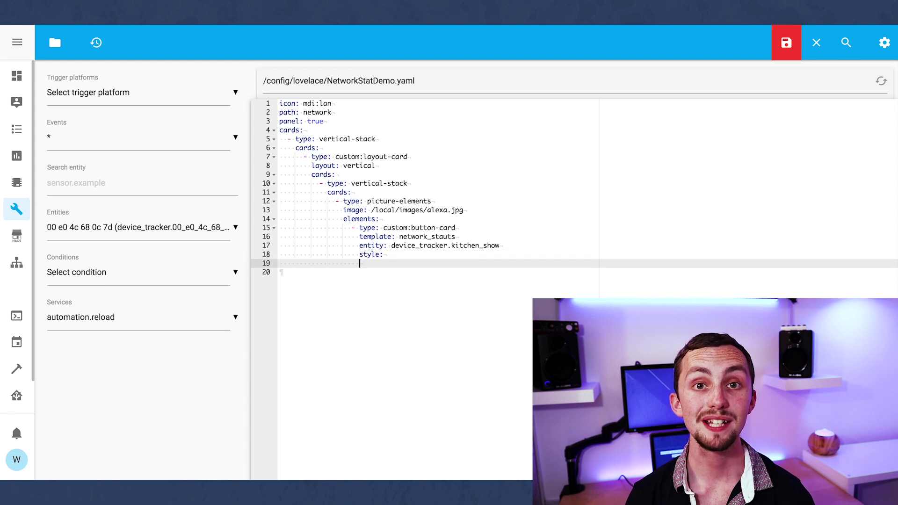
pyautogui.write('left: 30%')
pyautogui.press('Return')
# Give the Kitchen Show button top: 20% and highlight the network_status template definition
pyautogui.write('top: 2')
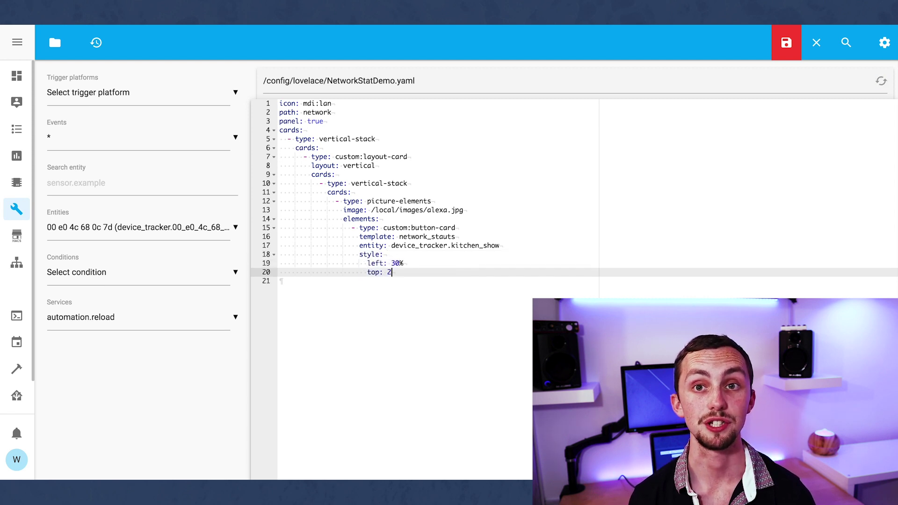
pyautogui.write('0%')
pyautogui.press('Return')
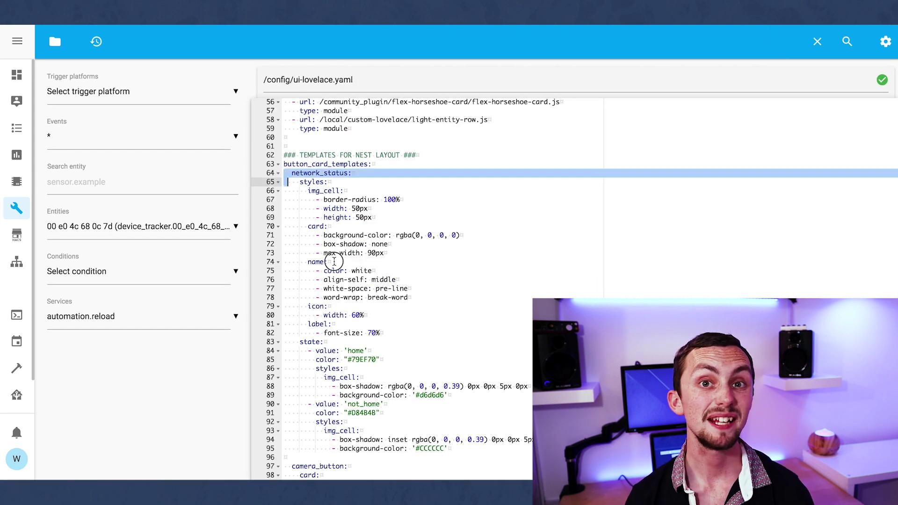
pyautogui.moveTo(283, 173); pyautogui.dragTo(488, 448)
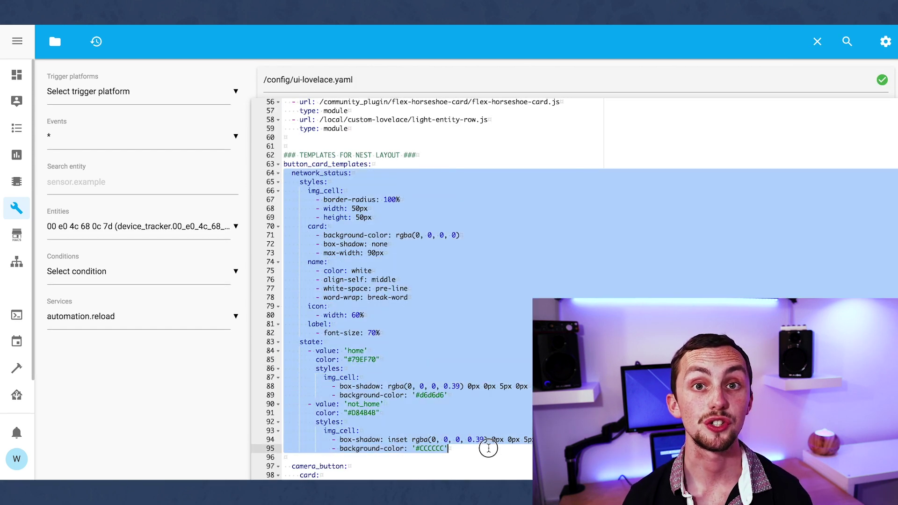
pyautogui.scroll(-3, 489, 449)
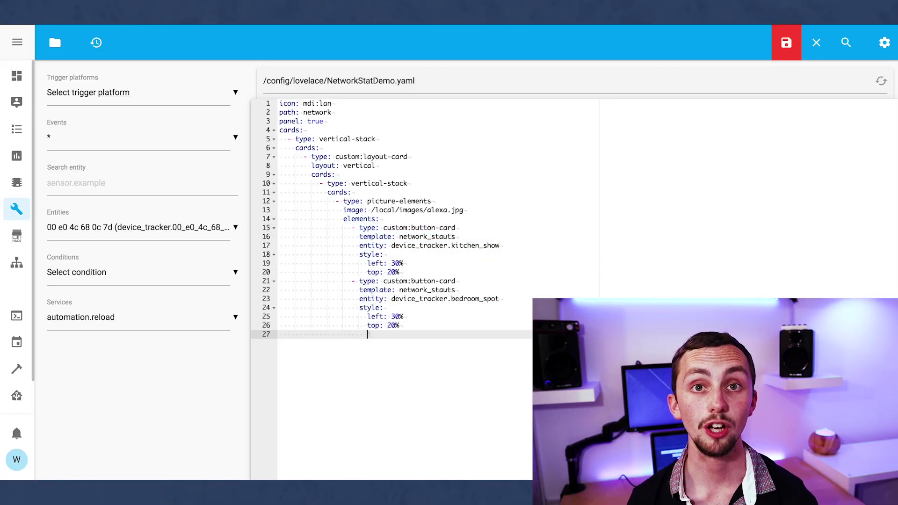
# Duplicate the button block and change the copies' entities to cave_dot and sitting_room_dot, plus a fifth device
pyautogui.moveTo(367, 334); pyautogui.dragTo(279, 281)
pyautogui.hotkey('ctrl', 'c')
pyautogui.hotkey('ctrl', 'v')
pyautogui.hotkey('ctrl', 'v')
pyautogui.hotkey('ctrl', 'v')
pyautogui.hotkey('ctrl', 'v')
pyautogui.doubleClick(475, 342)
pyautogui.write('cave_dot')
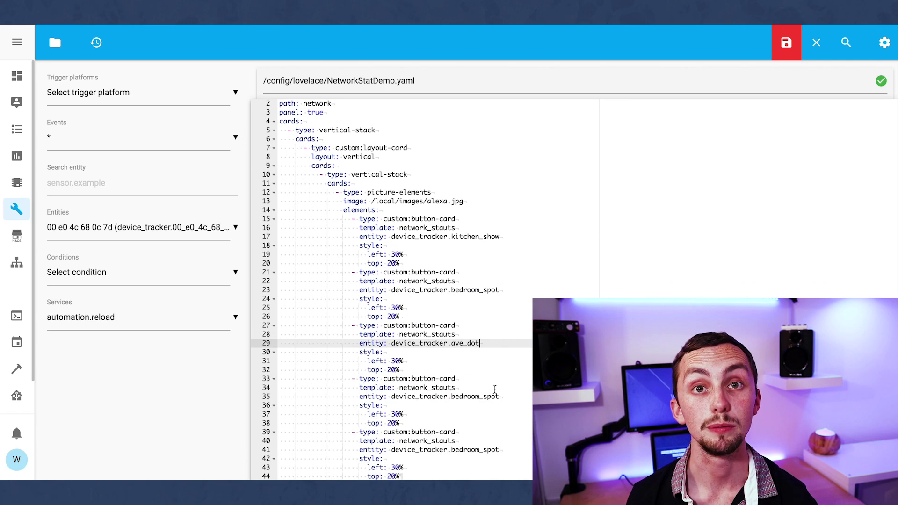
pyautogui.doubleClick(475, 395)
pyautogui.write('sitting_room_dot')
pyautogui.moveTo(499, 450); pyautogui.dragTo(474, 448)
# Position buttons at bedroom_spot left 50, cave_dot left 70, sitting_room_dot left 40/top 80, then save
pyautogui.doubleClick(394, 307)
pyautogui.write('50')
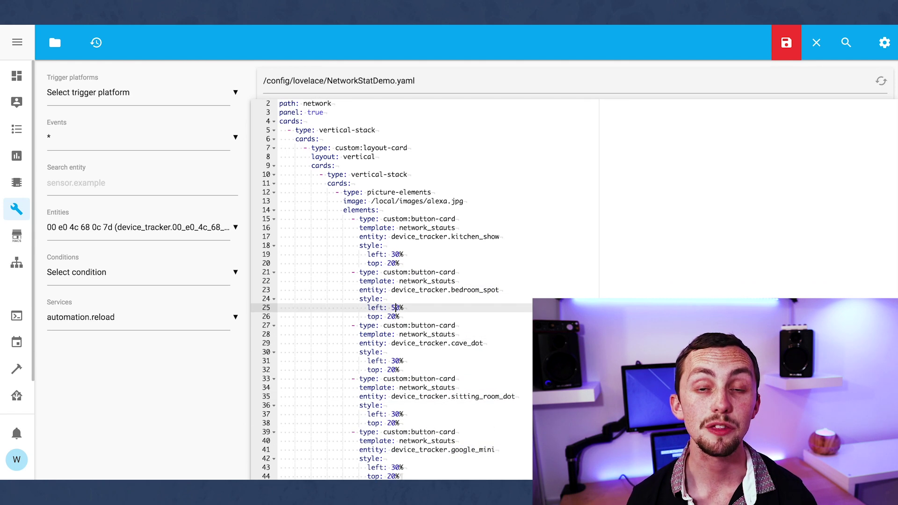
pyautogui.doubleClick(394, 361)
pyautogui.write('70')
pyautogui.doubleClick(394, 414)
pyautogui.write('40')
pyautogui.doubleClick(394, 422)
pyautogui.write('80')
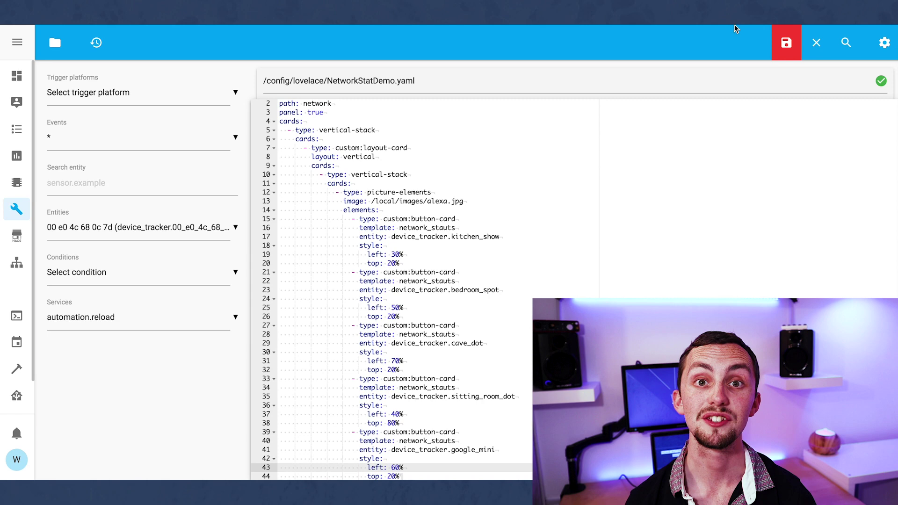
pyautogui.click(786, 42)
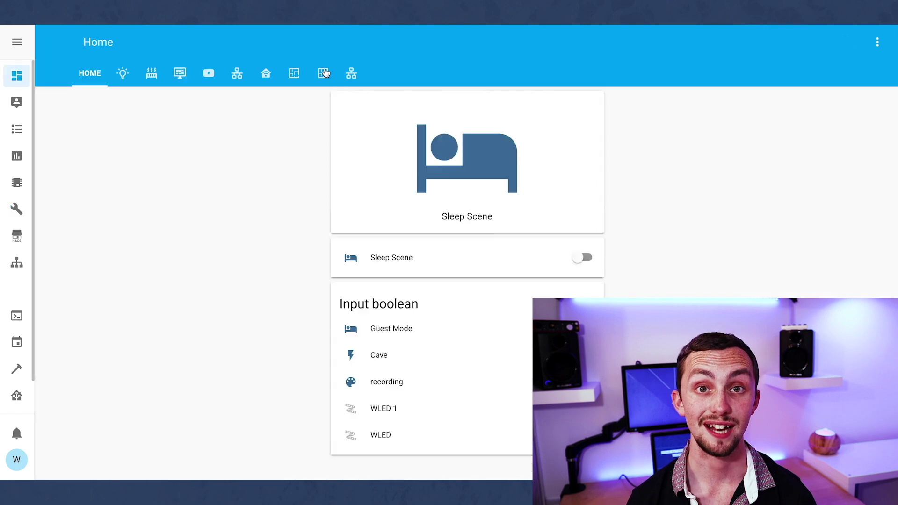
pyautogui.click(351, 72)
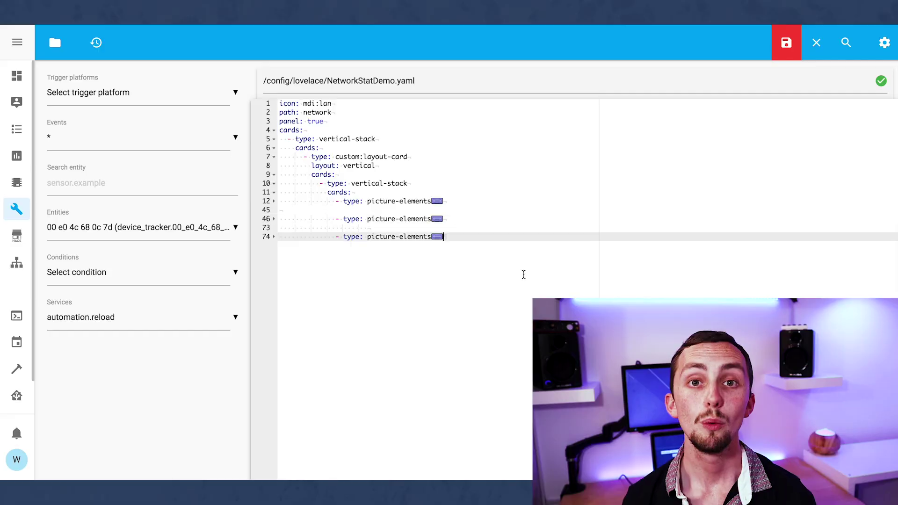
# Add a '- break' and start a second vertical-stack column with a cards list
pyautogui.press('Return')
pyautogui.press('Return')
pyautogui.write('§ ')
pyautogui.write('break')
pyautogui.press('Return')
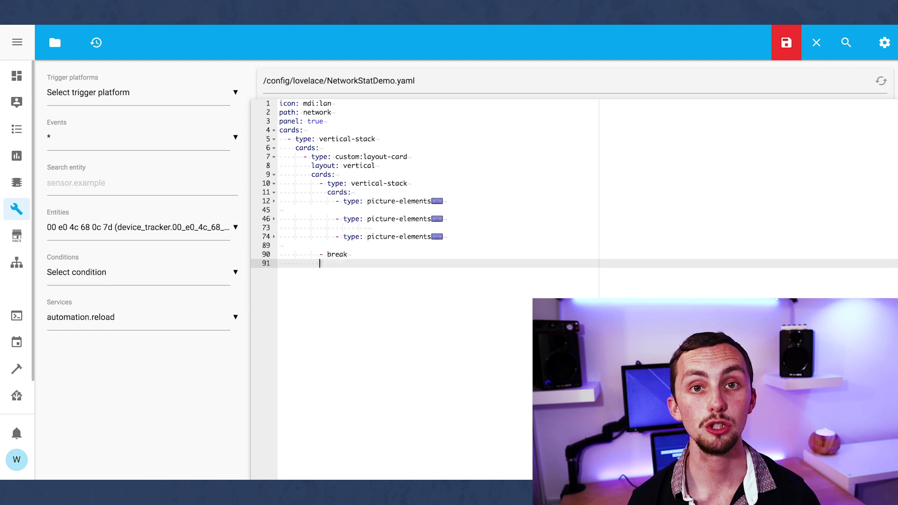
pyautogui.write('al-stack')
pyautogui.press('Return')
pyautogui.write('cards:')
pyautogui.press('Return')
# Paste and indent the Internet and Lighting picture cards, save, and view the network dashboard
pyautogui.hotkey('ctrl', 'v')
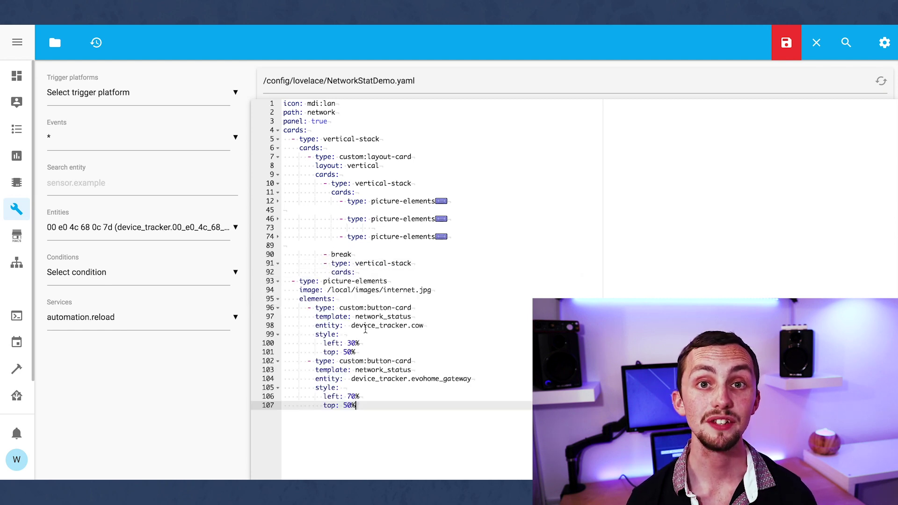
pyautogui.press('Tab')
pyautogui.hotkey('ctrl', 'v')
pyautogui.hotkey('shift', 'Up')
pyautogui.hotkey('shift', 'Up')
pyautogui.hotkey('shift', 'Up')
pyautogui.hotkey('shift', 'Up')
pyautogui.hotkey('shift', 'Up')
pyautogui.hotkey('shift', 'Up')
pyautogui.hotkey('shift', 'Up')
pyautogui.hotkey('shift', 'Up')
pyautogui.hotkey('shift', 'Up')
pyautogui.hotkey('shift', 'Up')
pyautogui.hotkey('shift', 'Up')
pyautogui.hotkey('shift', 'Up')
pyautogui.hotkey('shift', 'Up')
pyautogui.hotkey('shift', 'Up')
pyautogui.hotkey('shift', 'Up')
pyautogui.hotkey('shift', 'Up')
pyautogui.hotkey('shift', 'Up')
pyautogui.hotkey('shift', 'Up')
pyautogui.hotkey('shift', 'Up')
pyautogui.hotkey('shift', 'Up')
pyautogui.hotkey('shift', 'Home')
pyautogui.press('Tab')
pyautogui.hotkey('ctrl', 's')
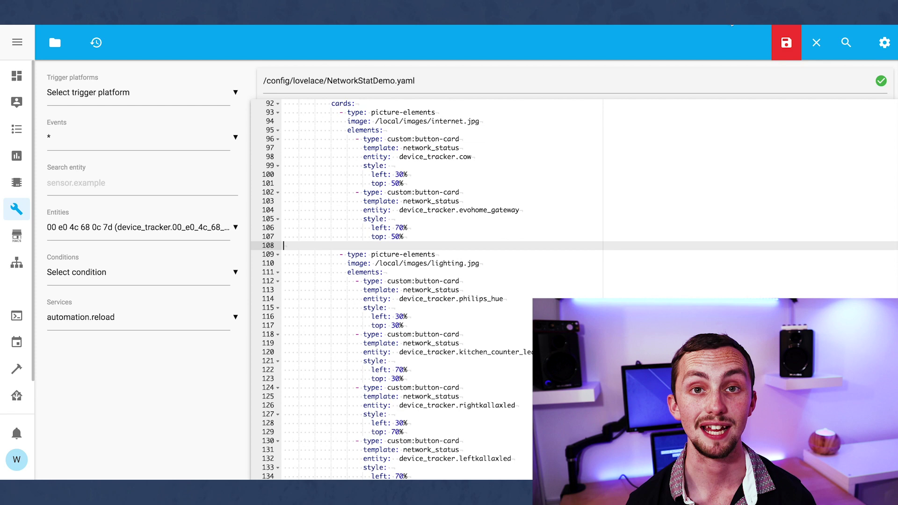
pyautogui.hotkey('ctrl', 'Tab')
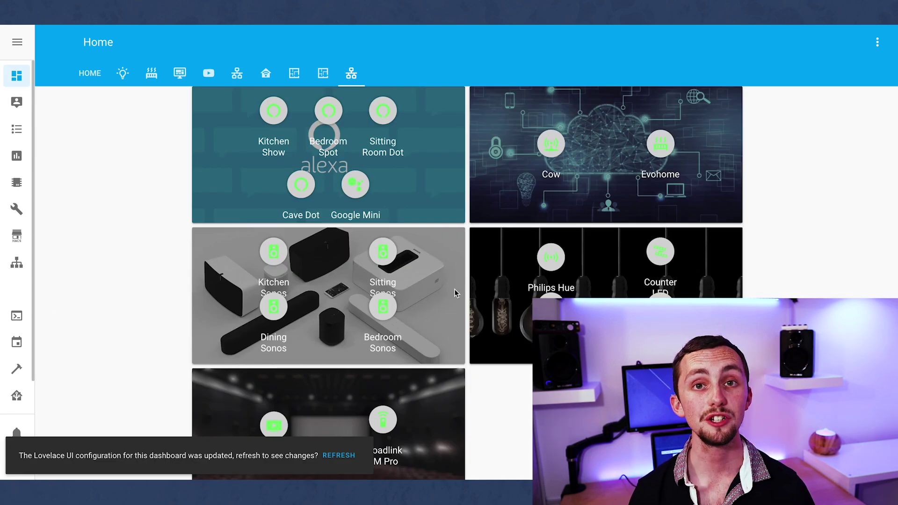
# Start a third column with a conditional card on input_boolean.christmas_decorations being 'on'
pyautogui.scroll(-1, 453, 290)
pyautogui.hotkey('ctrl', 'Tab')
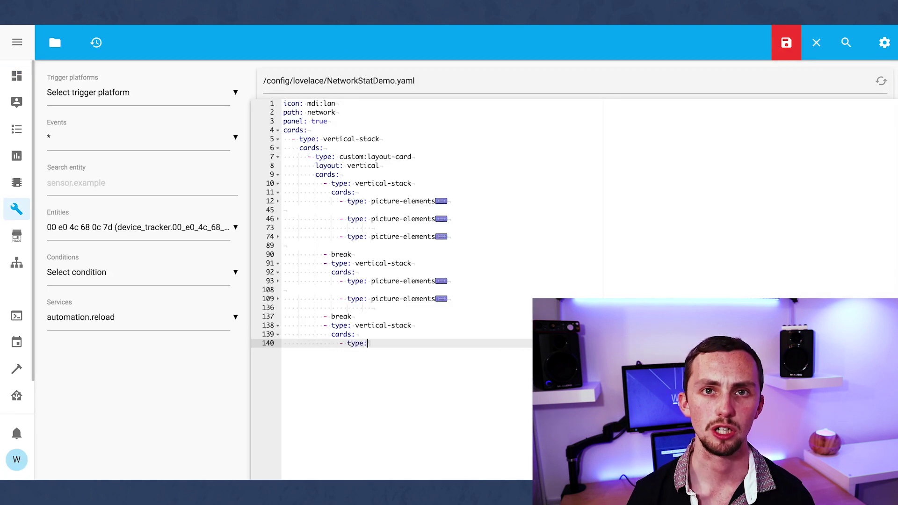
pyautogui.write('al')
pyautogui.press('Return')
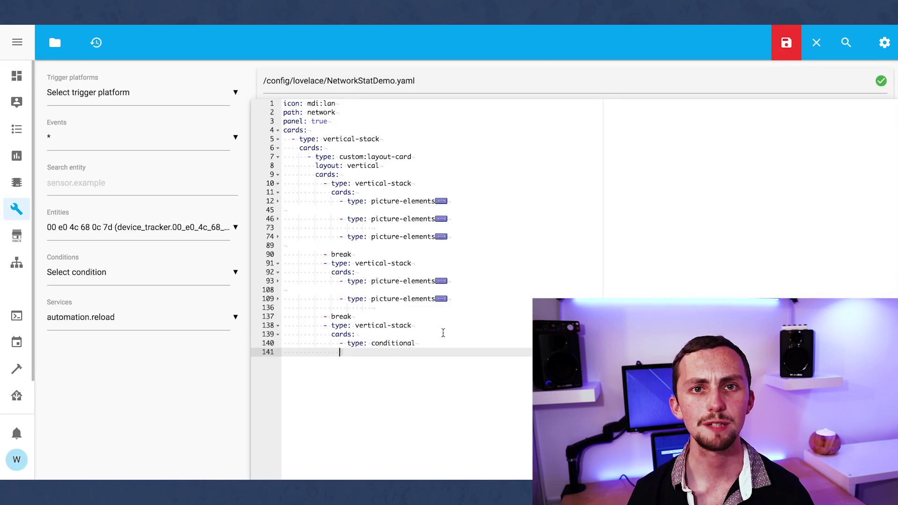
pyautogui.hotkey('ctrl', 'v')
pyautogui.click(411, 351)
pyautogui.click(358, 353)
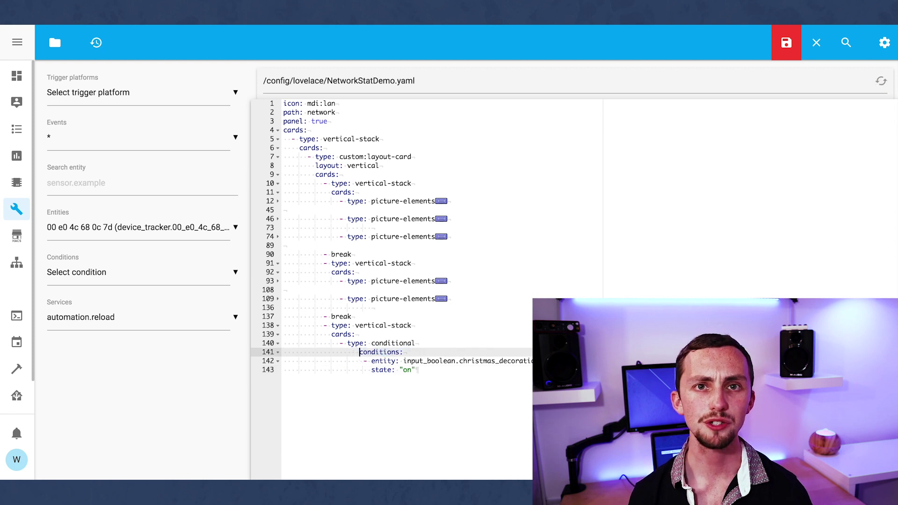
pyautogui.press('BackSpace')
pyautogui.press('Down')
pyautogui.press('BackSpace')
pyautogui.press('BackSpace')
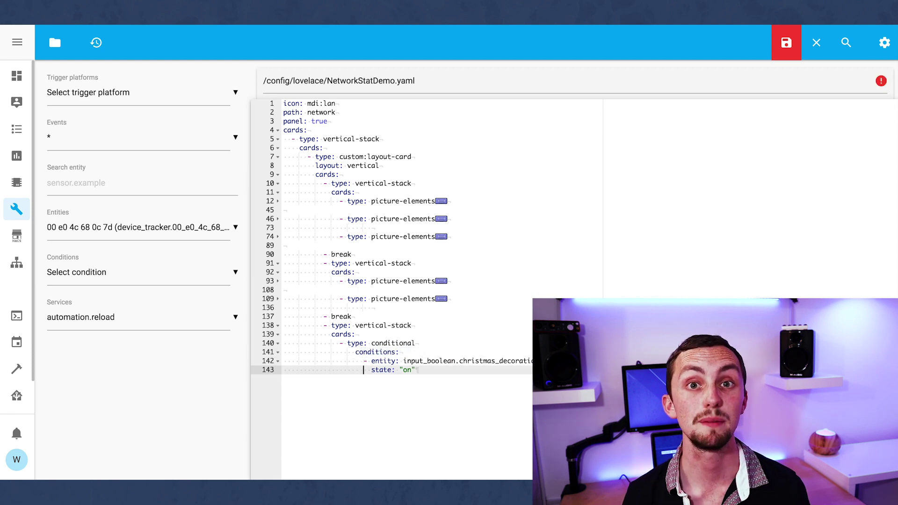
# Paste the christmas.jpg picture-elements card under the condition, realign it, and add an elements list
pyautogui.hotkey('ctrl', 'v')
pyautogui.click(344, 375)
pyautogui.press('Down')
pyautogui.press('BackSpace')
pyautogui.press('BackSpace')
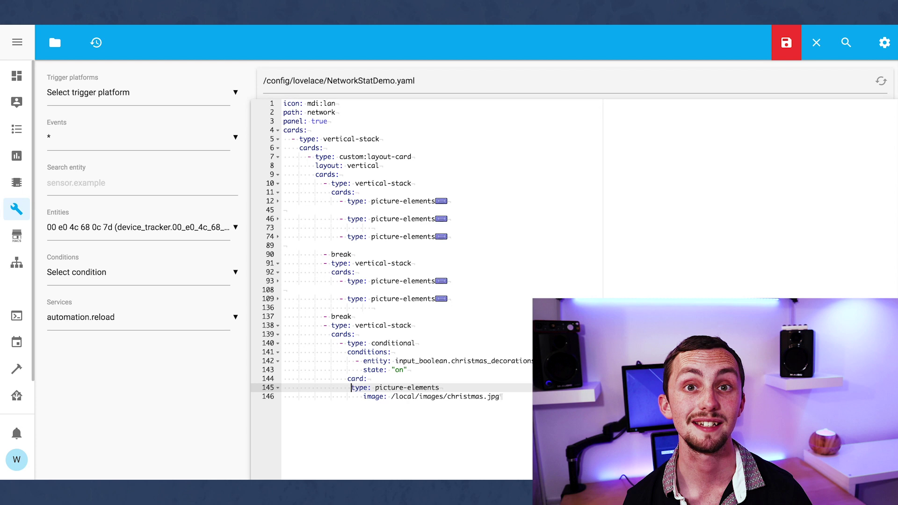
pyautogui.press('Down')
pyautogui.press('BackSpace')
pyautogui.press('BackSpace')
pyautogui.press('Return')
pyautogui.write('elements:')
pyautogui.press('Return')
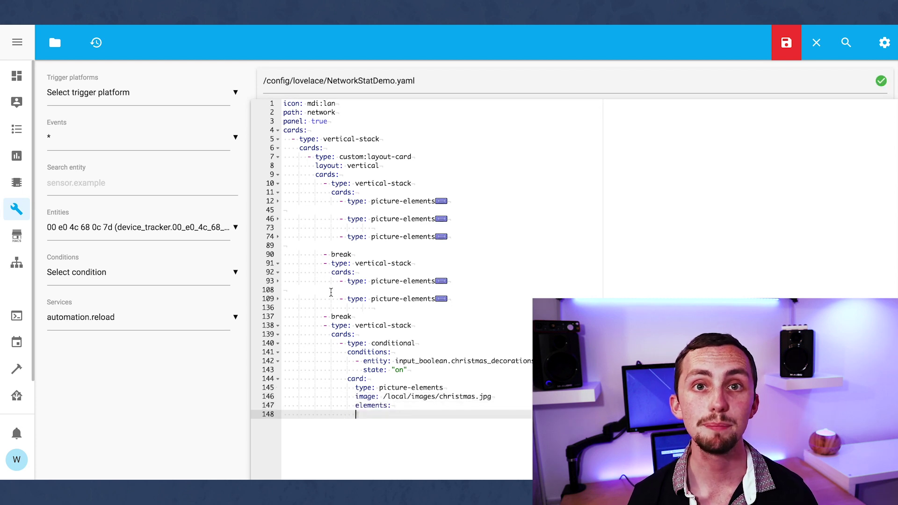
# Add a properly indented button block for the christmas_tree device
pyautogui.click(277, 299)
pyautogui.hotkey('ctrl', 'v')
pyautogui.moveTo(427, 433); pyautogui.dragTo(369, 433)
pyautogui.press('BackSpace')
pyautogui.press('Down')
pyautogui.press('Tab')
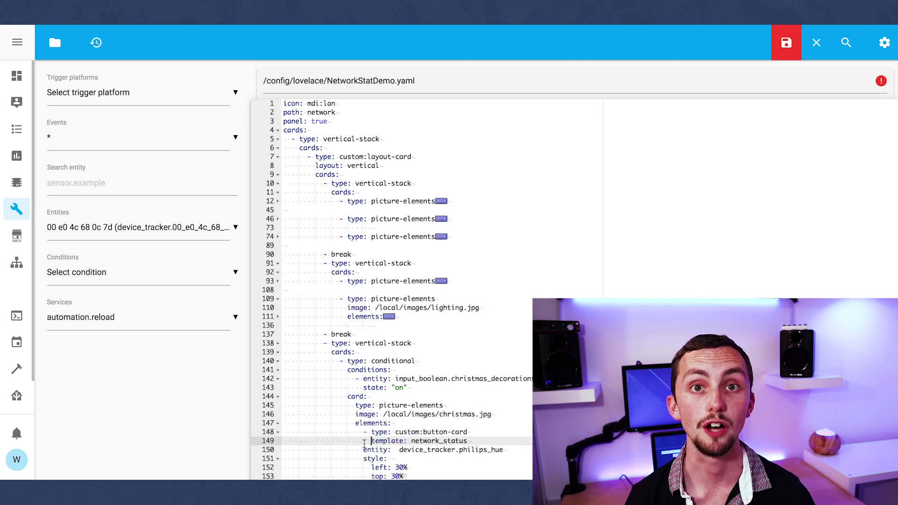
pyautogui.press('Down')
pyautogui.press('Tab')
pyautogui.press('Down')
pyautogui.press('Tab')
pyautogui.press('Down')
pyautogui.press('Tab')
pyautogui.press('Down')
pyautogui.press('Tab')
pyautogui.press('Return')
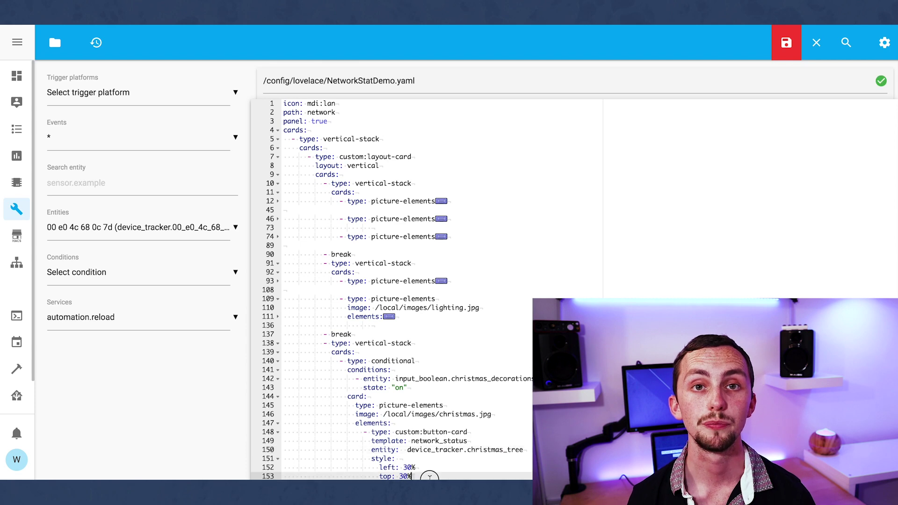
pyautogui.write('christmas_tree')
# Paste three more button blocks with entities snow_plug, mantle_plug and small_tree_plug
pyautogui.hotkey('ctrl', 'v')
pyautogui.hotkey('ctrl', 'v')
pyautogui.hotkey('ctrl', 'v')
pyautogui.doubleClick(495, 343)
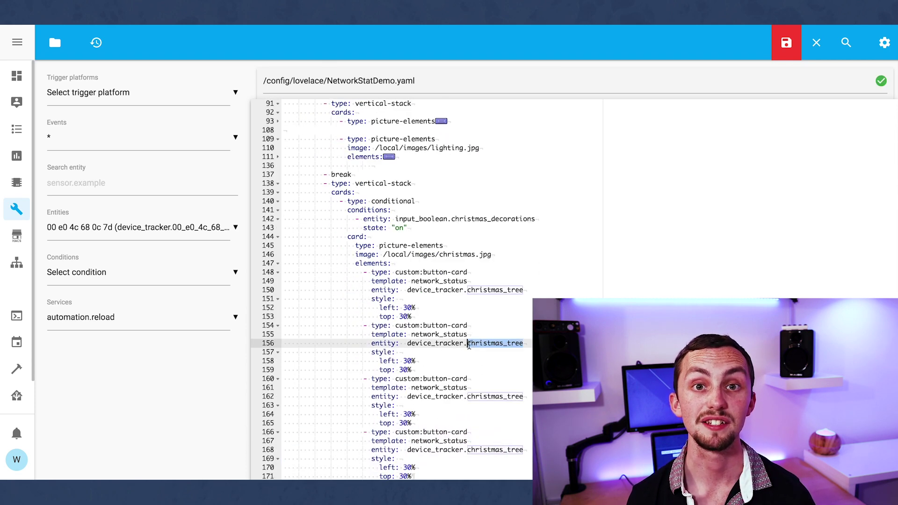
pyautogui.write('snow_plug')
pyautogui.doubleClick(494, 397)
pyautogui.write('mantle_plug')
pyautogui.moveTo(523, 450); pyautogui.dragTo(466, 452)
pyautogui.write('small_tree_plug')
# Adjust the button positions, setting the snow_plug button's left value to 6
pyautogui.click(408, 360)
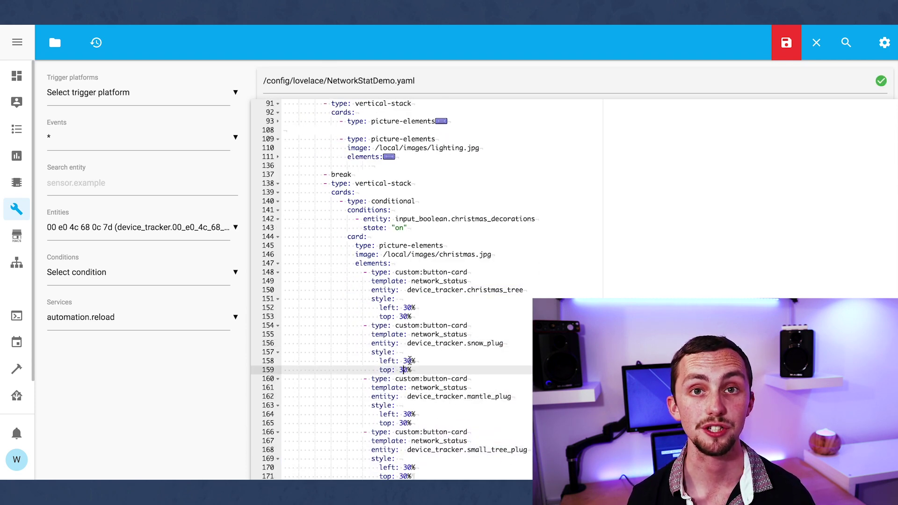
pyautogui.write('6')
pyautogui.click(408, 414)
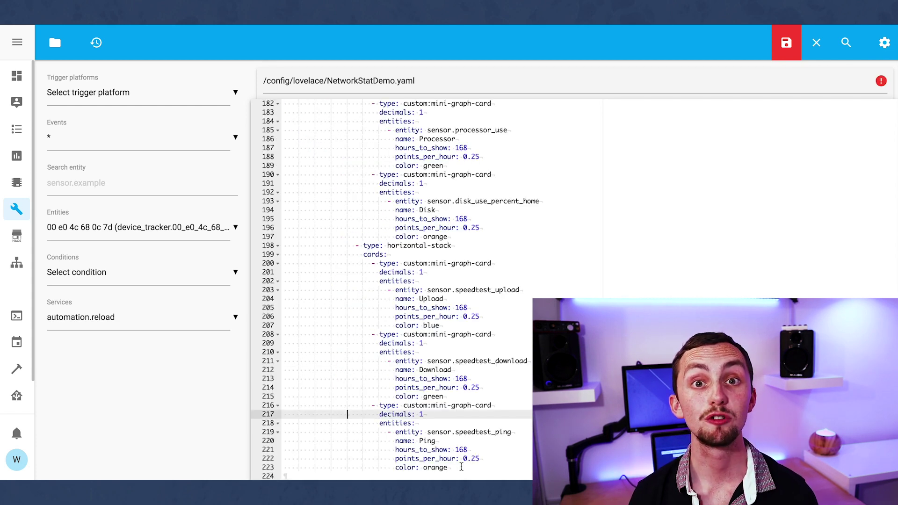
# Outdent the mini-graph horizontal stack and review the Memory graph's entity, name, points_per_hour and blue colour
pyautogui.moveTo(348, 475); pyautogui.dragTo(280, 288)
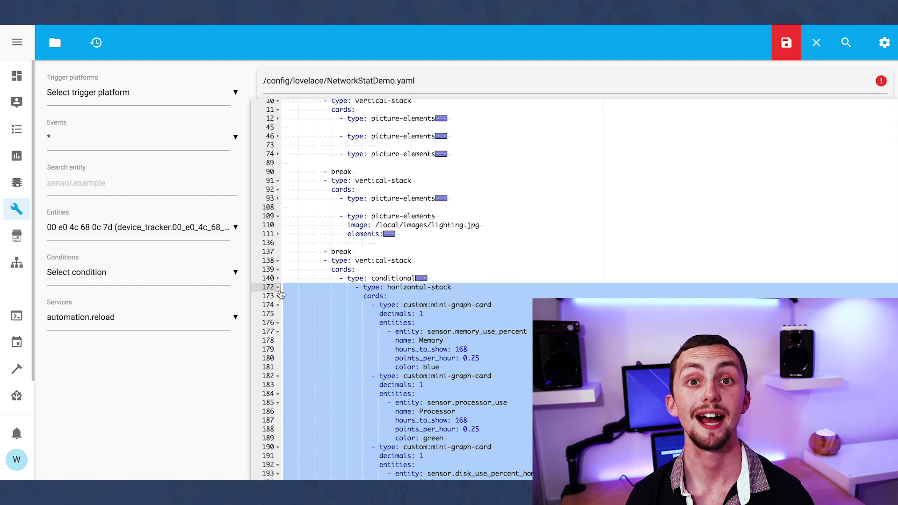
pyautogui.hotkey('shift', 'Tab')
pyautogui.click(408, 331)
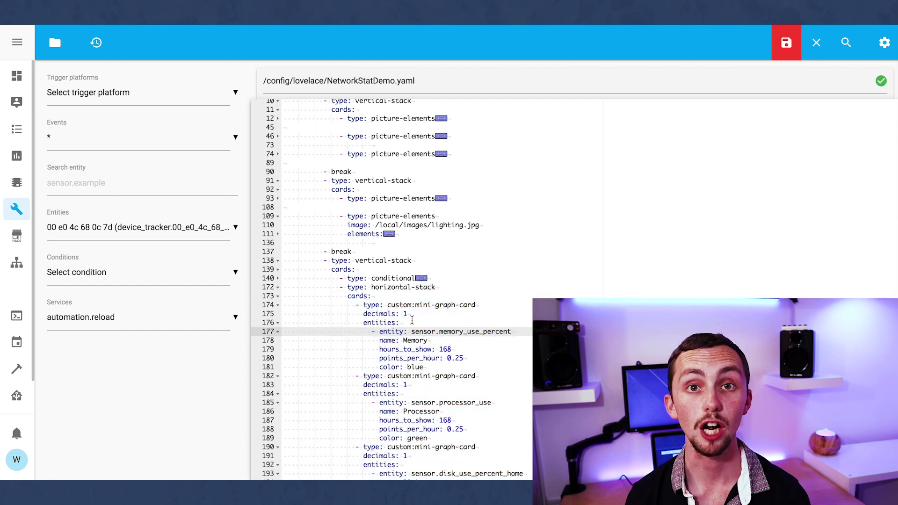
pyautogui.moveTo(475, 304); pyautogui.dragTo(384, 305)
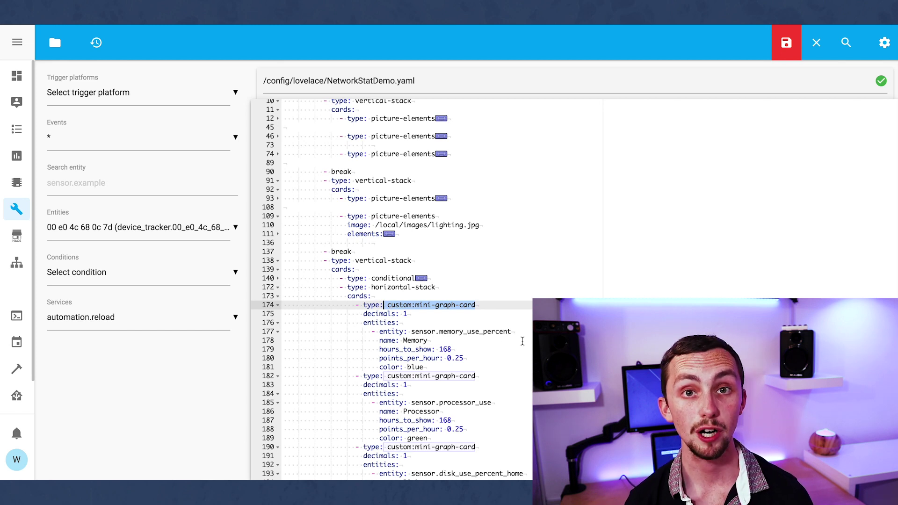
pyautogui.click(515, 334)
pyautogui.click(453, 343)
pyautogui.click(460, 358)
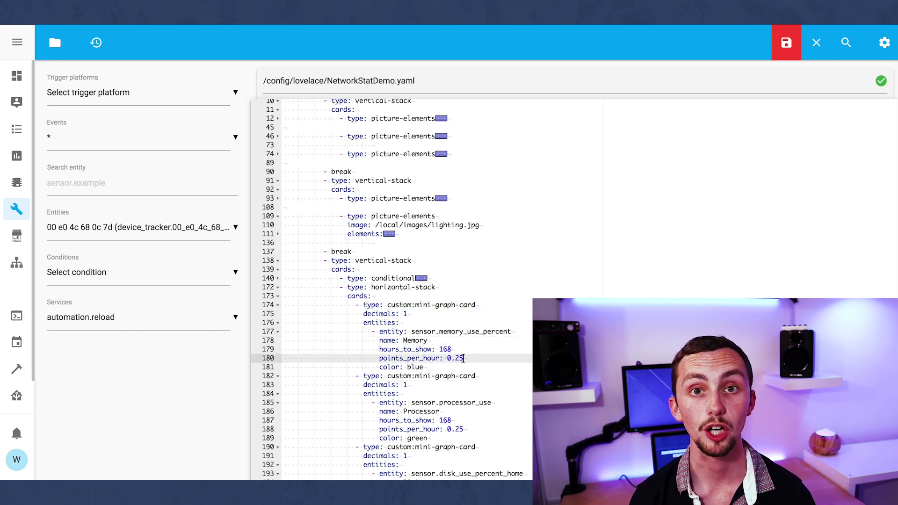
pyautogui.click(473, 368)
# Highlight the processor_use, disk usage, speedtest upload, download and ping sensor entities
pyautogui.scroll(-1, 474, 370)
pyautogui.scroll(-3, 474, 370)
pyautogui.click(474, 369)
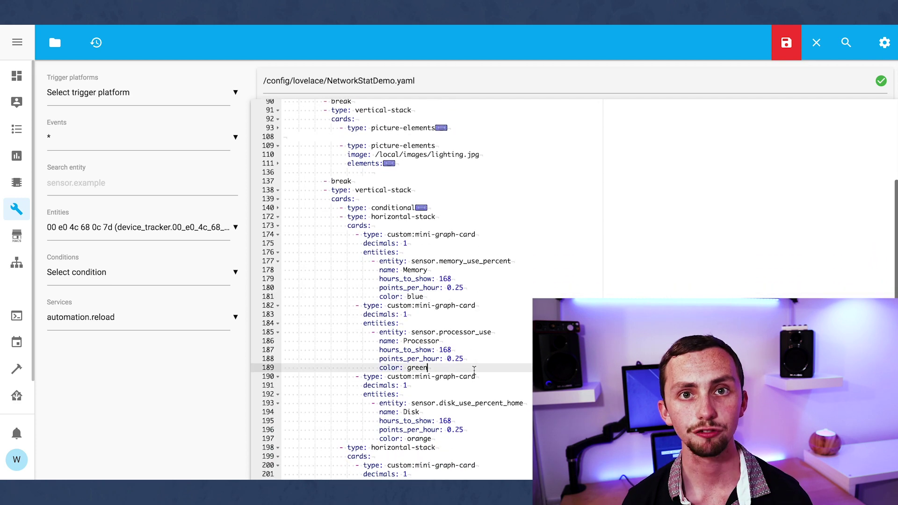
pyautogui.moveTo(492, 333); pyautogui.dragTo(426, 333)
pyautogui.moveTo(524, 403); pyautogui.dragTo(404, 403)
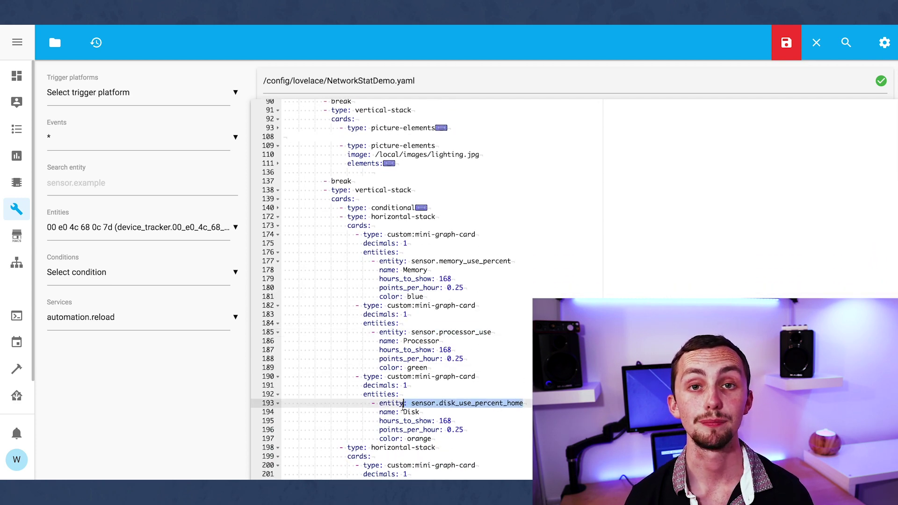
pyautogui.scroll(-10, 441, 430)
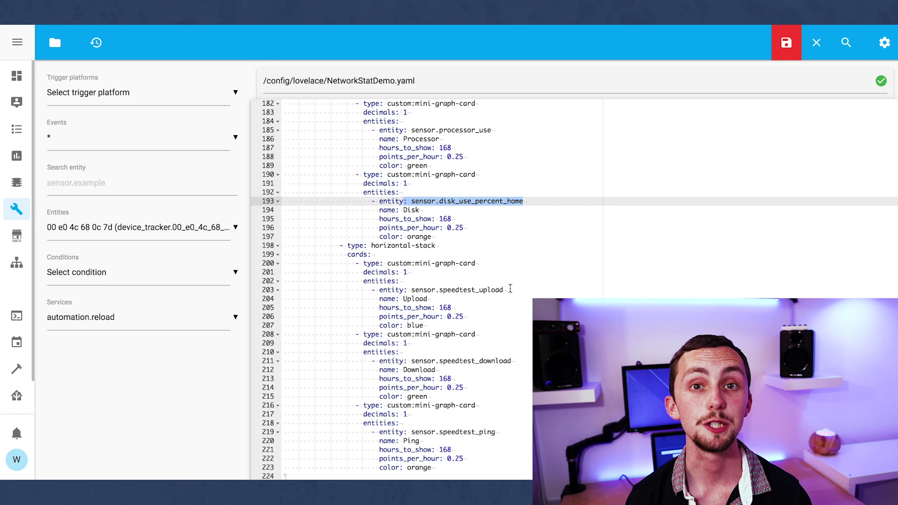
pyautogui.moveTo(510, 290); pyautogui.dragTo(479, 290)
pyautogui.moveTo(511, 361); pyautogui.dragTo(478, 361)
pyautogui.moveTo(496, 432); pyautogui.dragTo(476, 433)
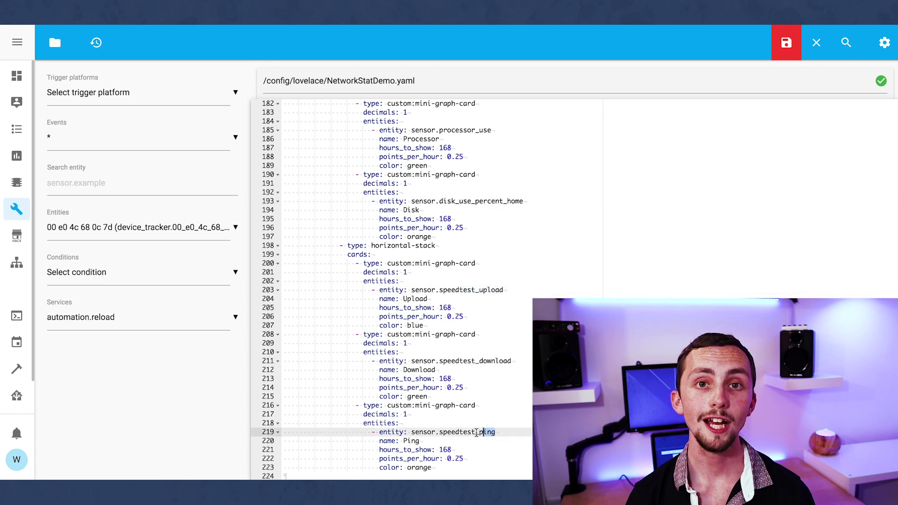
# Save the NetworkStatDemo.yaml dashboard file
pyautogui.scroll(10, 526, 332)
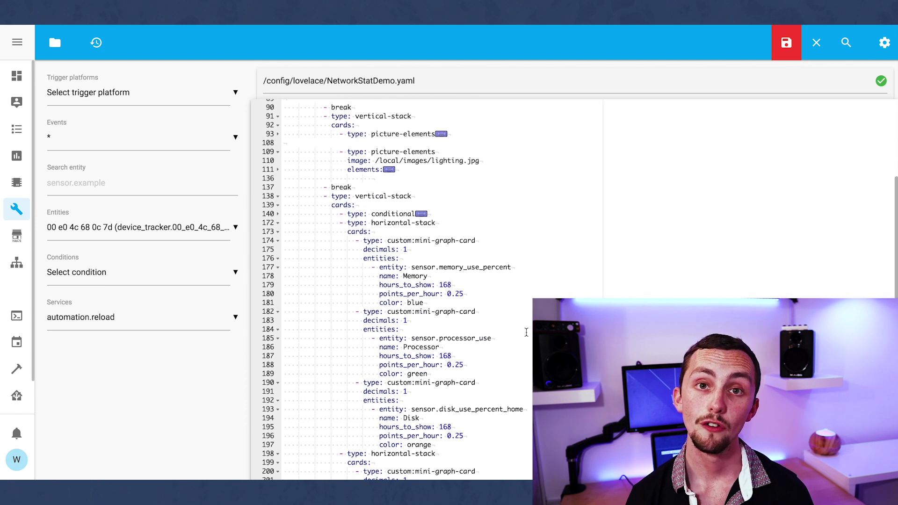
pyautogui.scroll(-10, 608, 280)
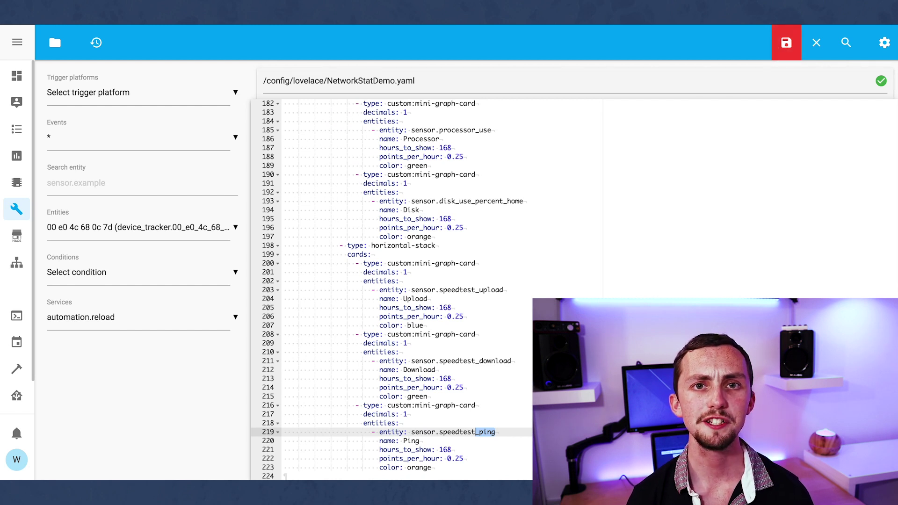
pyautogui.click(786, 43)
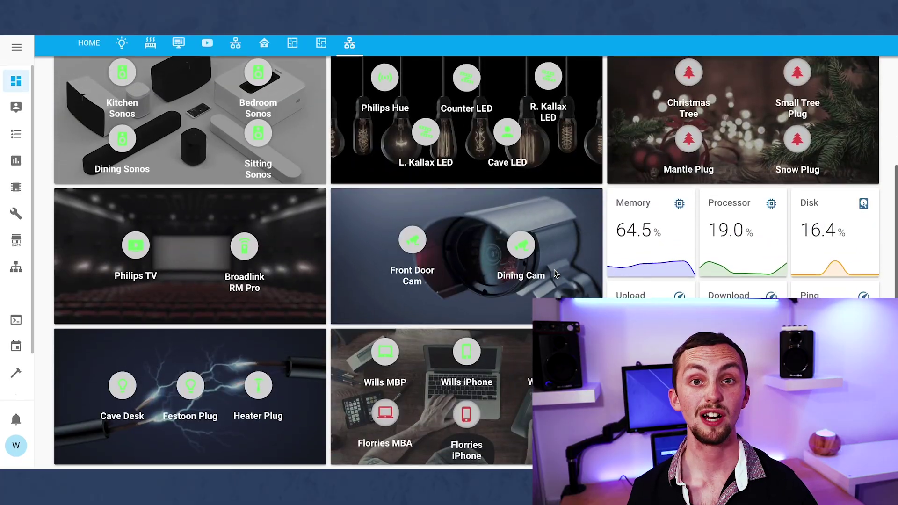
# Check the Kitchen Show device details and close them again
pyautogui.scroll(5, 125, 109)
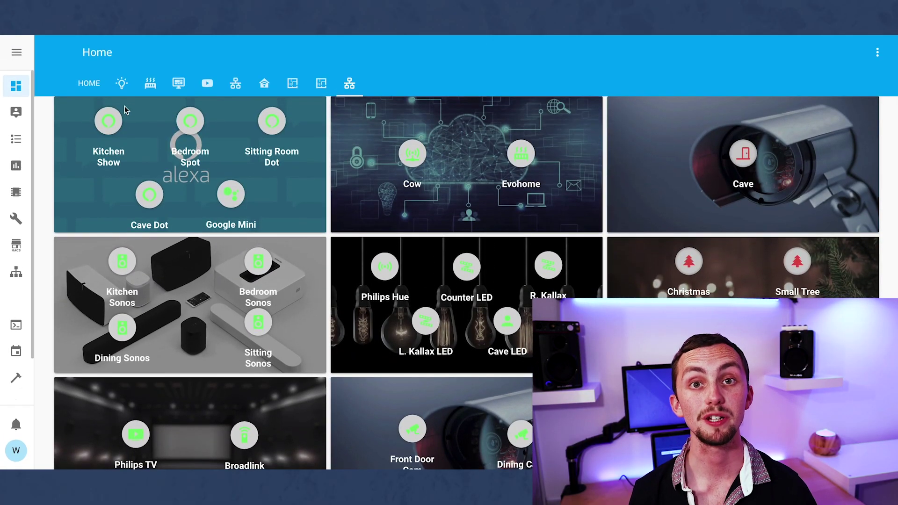
pyautogui.click(108, 122)
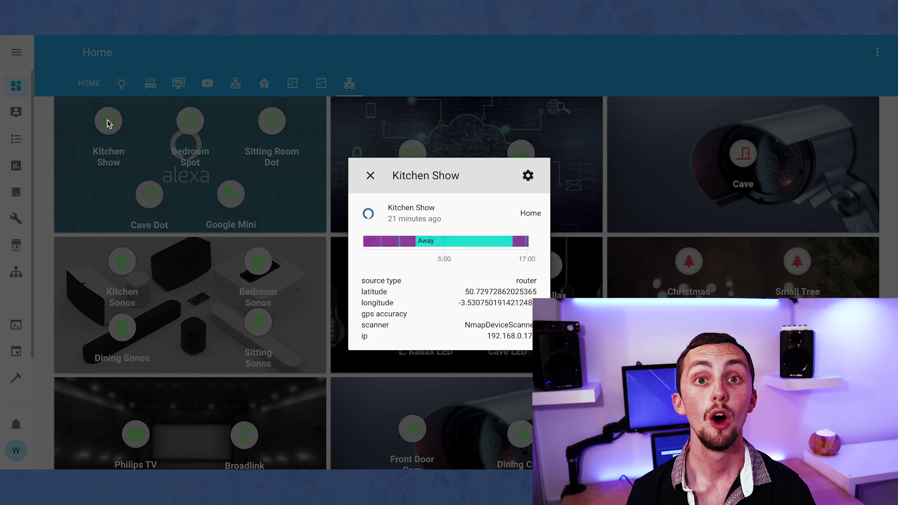
pyautogui.click(108, 123)
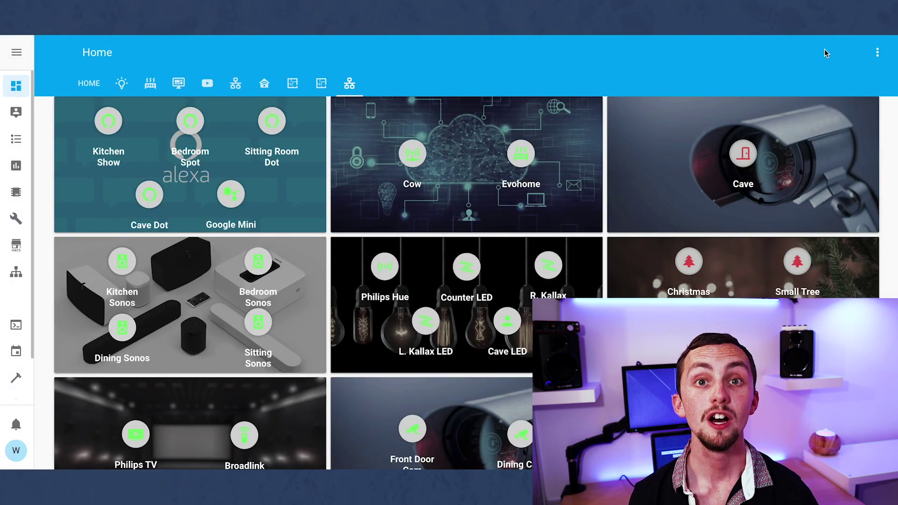
# Find Christmas Decorations under Unused entities with 'chri', switch it off, and return to the network view
pyautogui.click(878, 52)
pyautogui.click(846, 84)
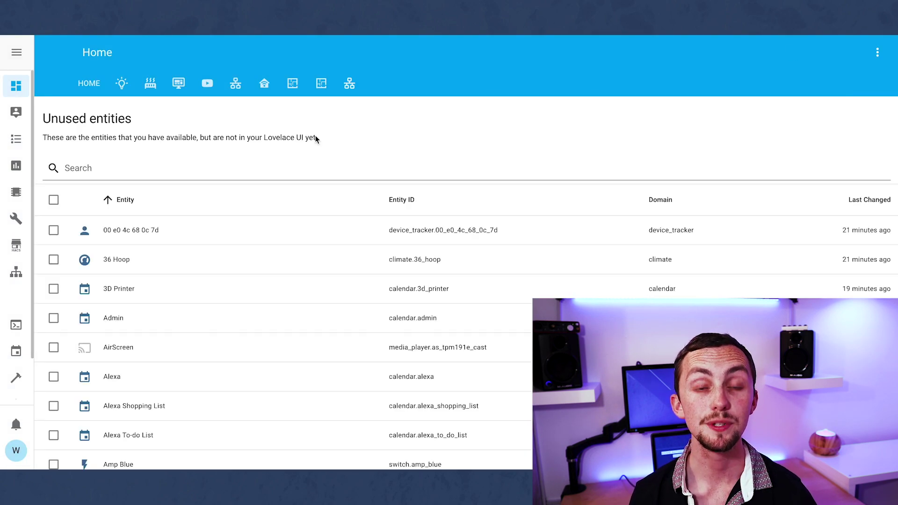
pyautogui.write('chri')
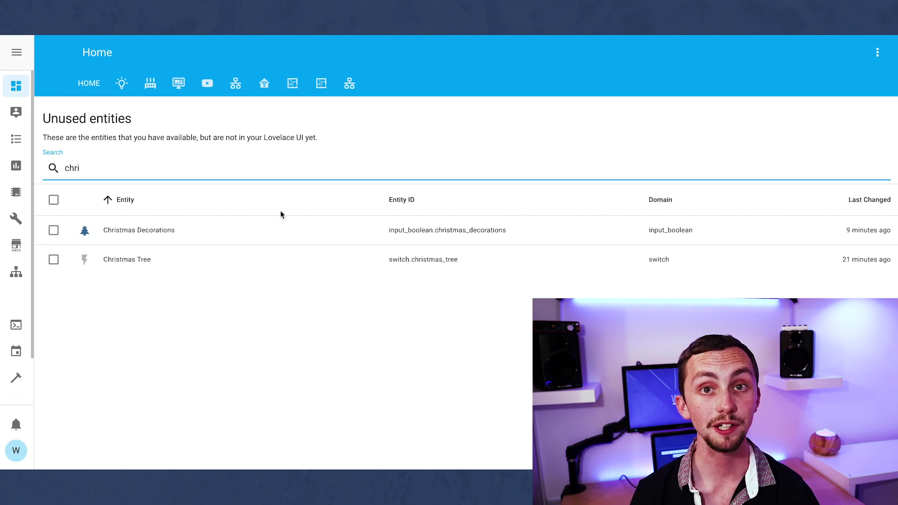
pyautogui.click(315, 229)
pyautogui.click(530, 241)
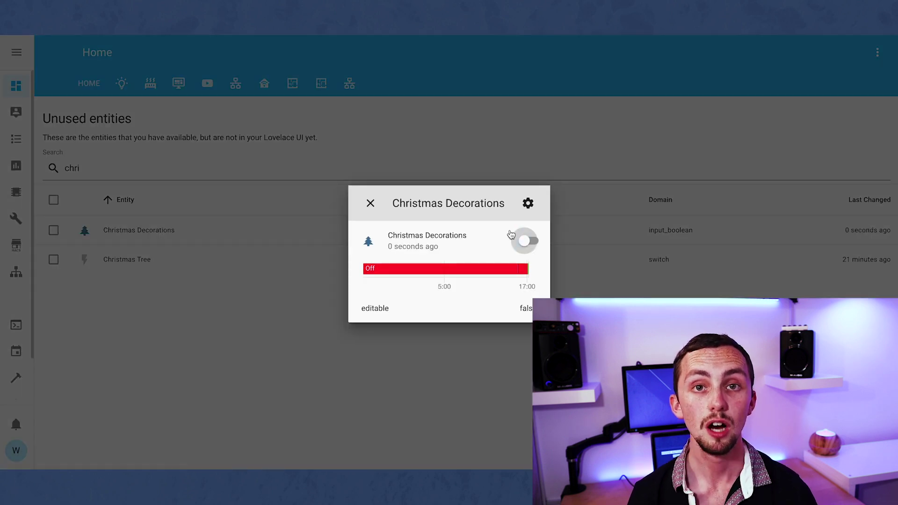
pyautogui.click(352, 88)
pyautogui.click(351, 86)
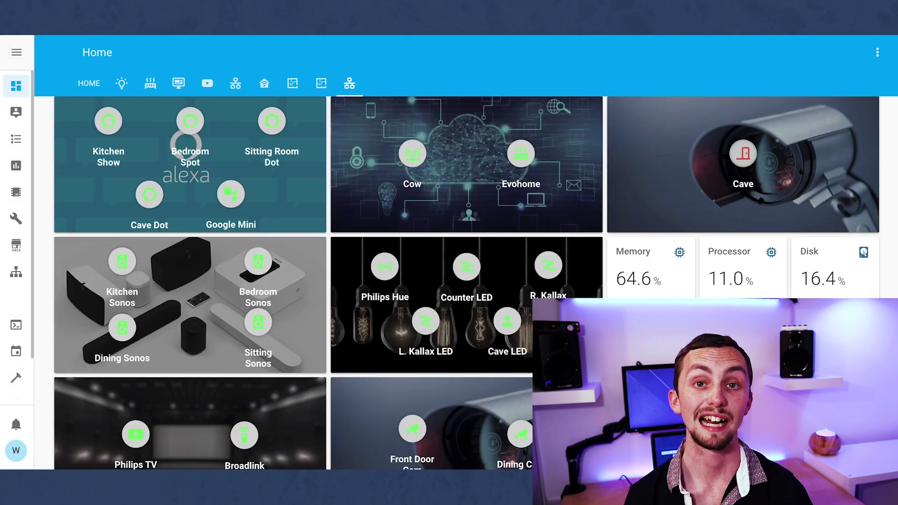
# Add a state-change trigger, a call service node and an inject node to the IOS flow
pyautogui.scroll(-5, 327, 281)
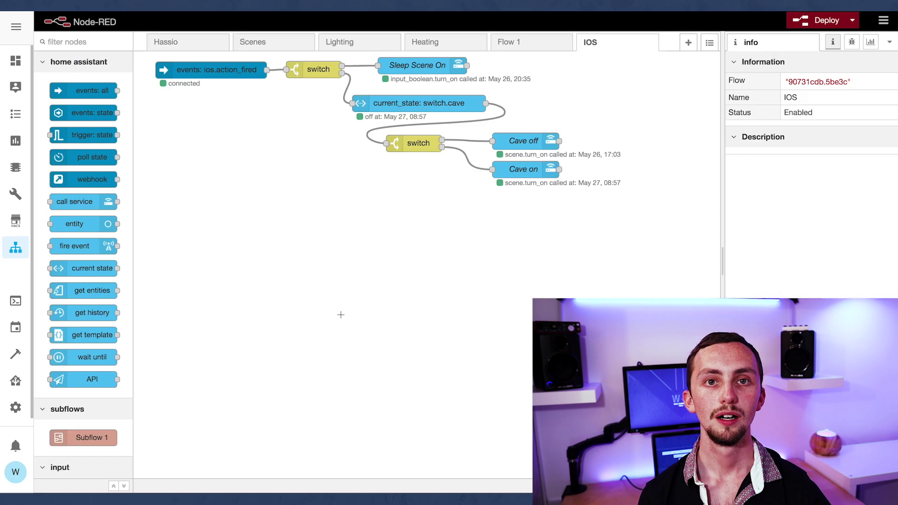
pyautogui.moveTo(86, 109); pyautogui.dragTo(231, 260)
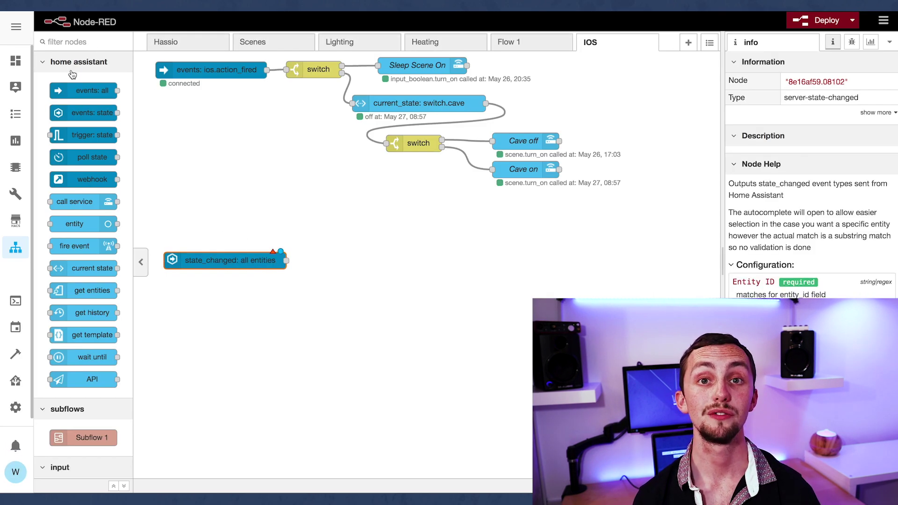
pyautogui.moveTo(82, 202); pyautogui.dragTo(434, 320)
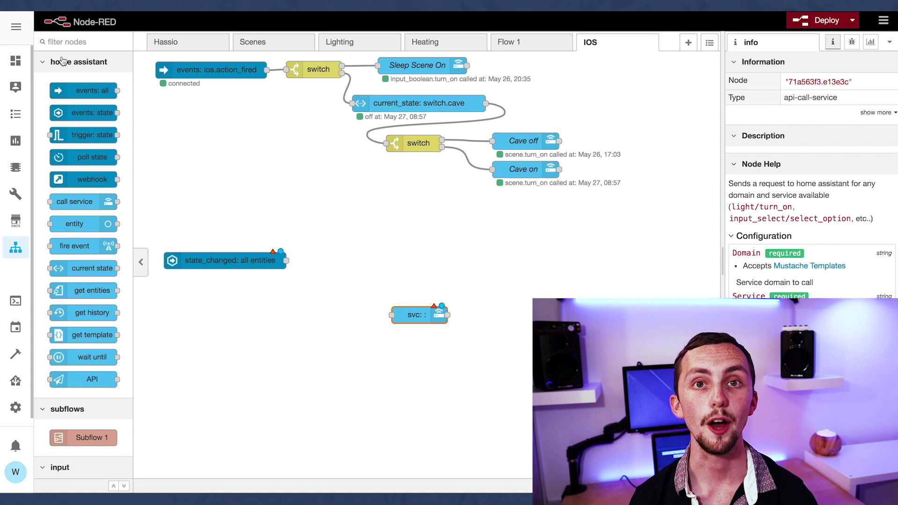
pyautogui.click(59, 42)
pyautogui.write('de')
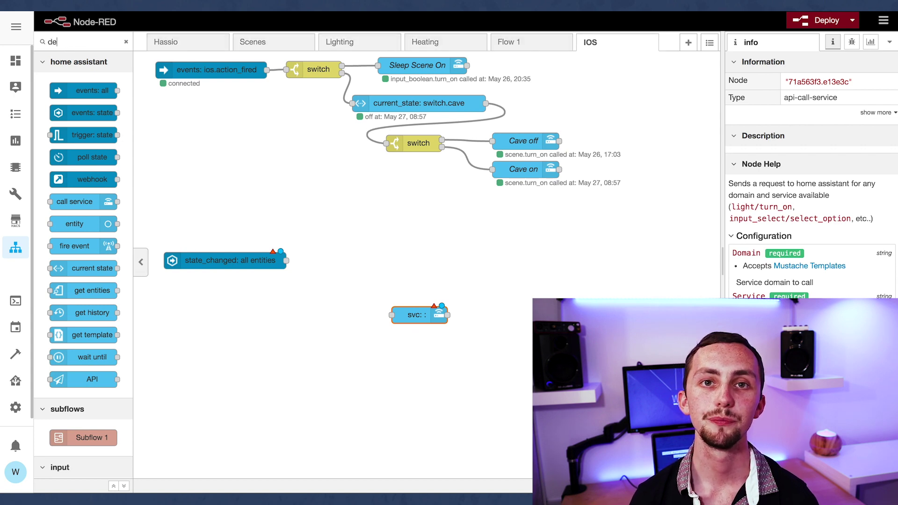
pyautogui.write('bug')
pyautogui.press('BackSpace')
pyautogui.press('BackSpace')
pyautogui.press('BackSpace')
pyautogui.press('BackSpace')
pyautogui.press('BackSpace')
pyautogui.write('inj')
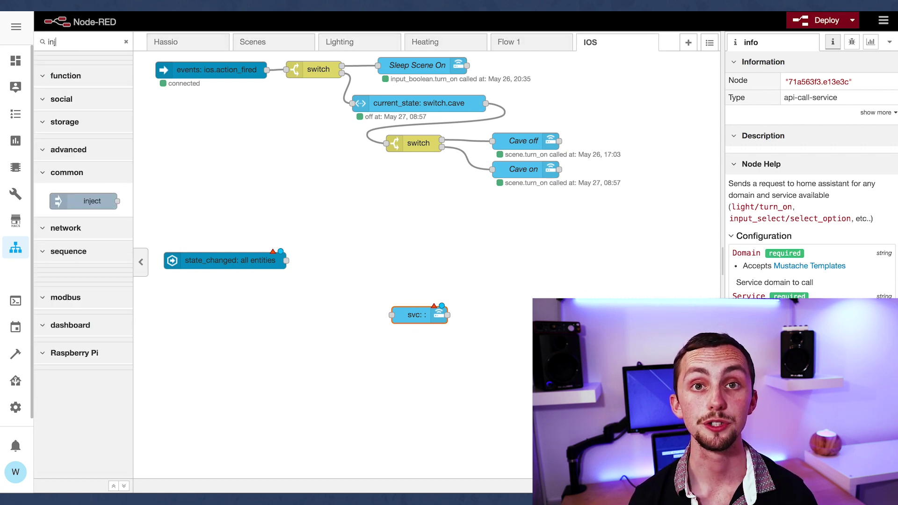
pyautogui.moveTo(92, 91); pyautogui.dragTo(240, 352)
# Set the state node to watch device_tracker.cave_led with required state not_home
pyautogui.click(250, 262)
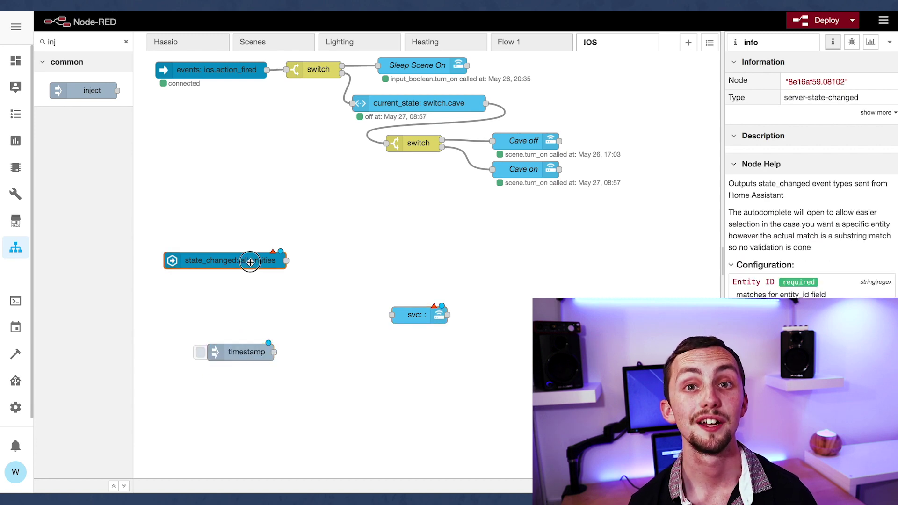
pyautogui.moveTo(251, 262); pyautogui.dragTo(254, 295)
pyautogui.doubleClick(254, 294)
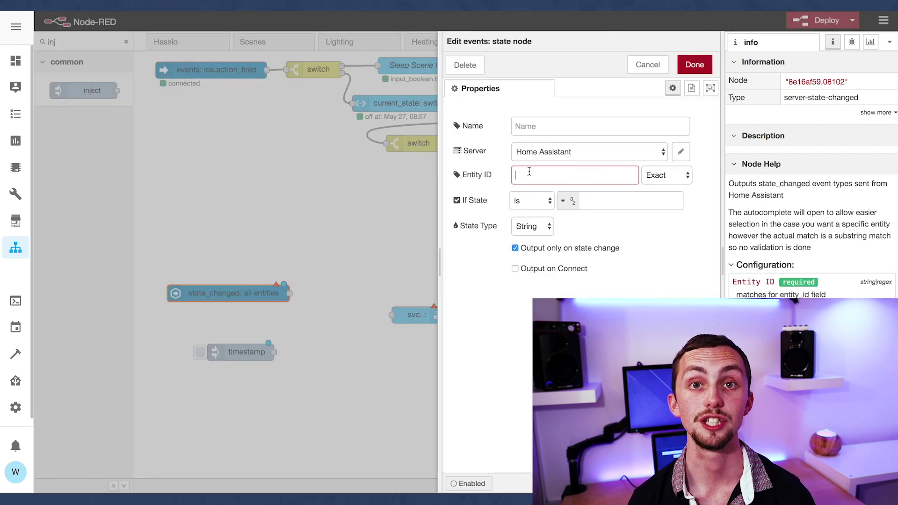
pyautogui.write('device_tracker.')
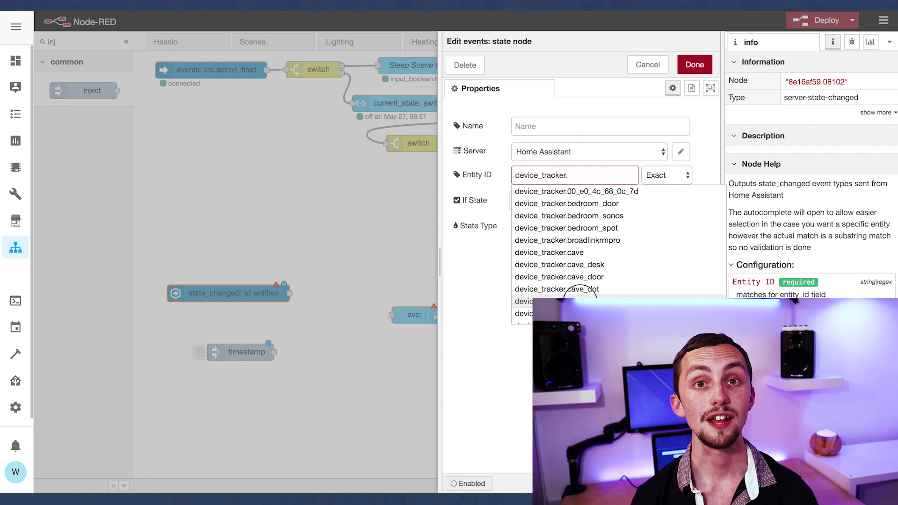
pyautogui.click(580, 301)
pyautogui.click(628, 204)
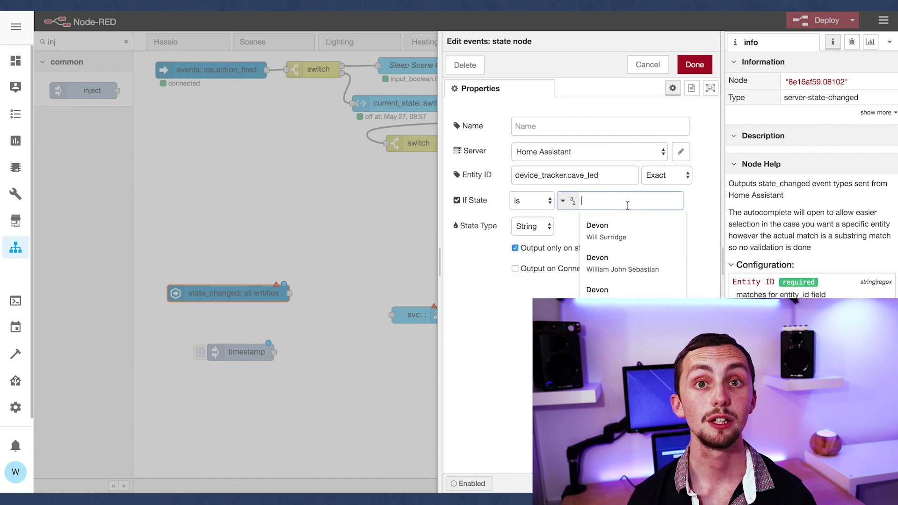
pyautogui.write('not_home')
pyautogui.click(695, 64)
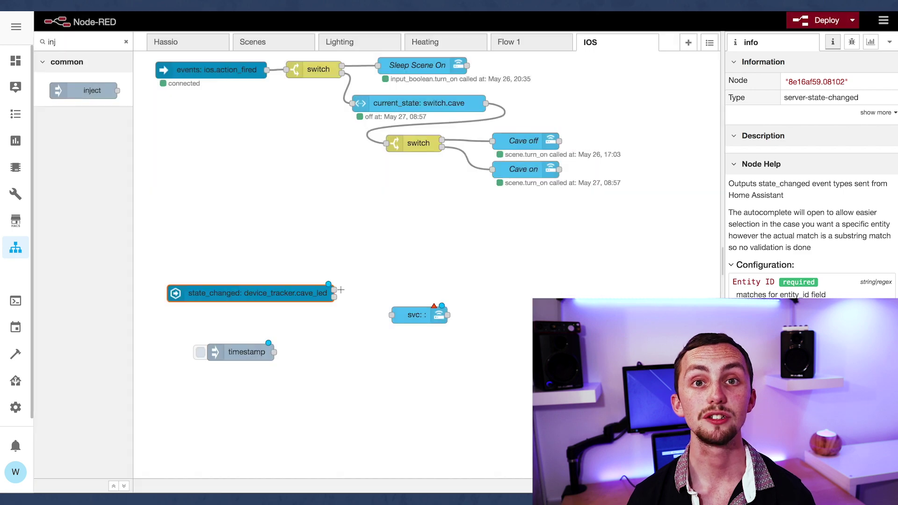
# Wire the state node to the call service node, set to notify the iPhone mobile app with the offline message
pyautogui.moveTo(334, 293); pyautogui.dragTo(392, 315)
pyautogui.doubleClick(410, 315)
pyautogui.click(555, 174)
pyautogui.write('notify')
pyautogui.click(628, 204)
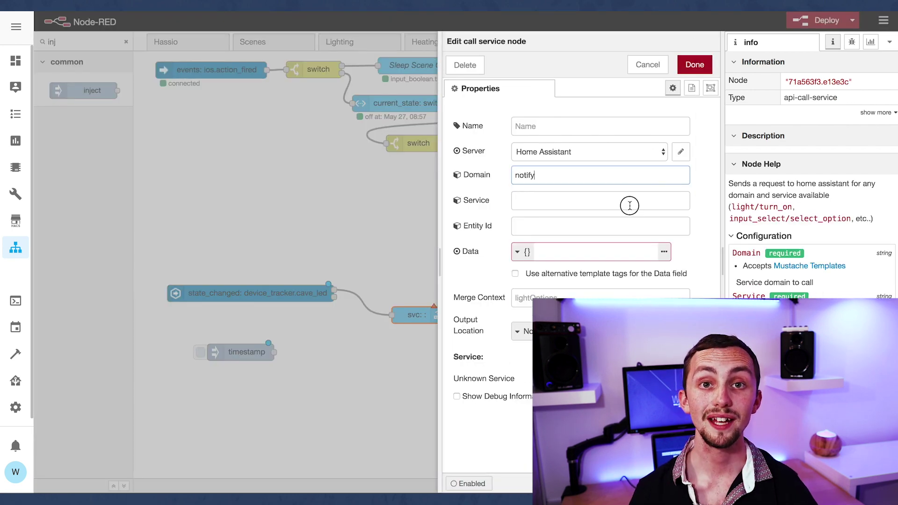
pyautogui.click(622, 254)
pyautogui.click(665, 253)
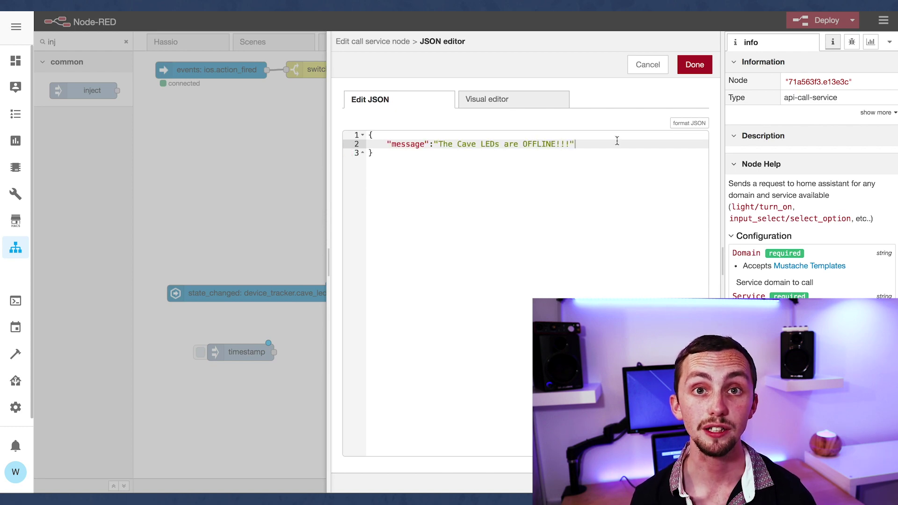
pyautogui.click(695, 65)
pyautogui.click(694, 64)
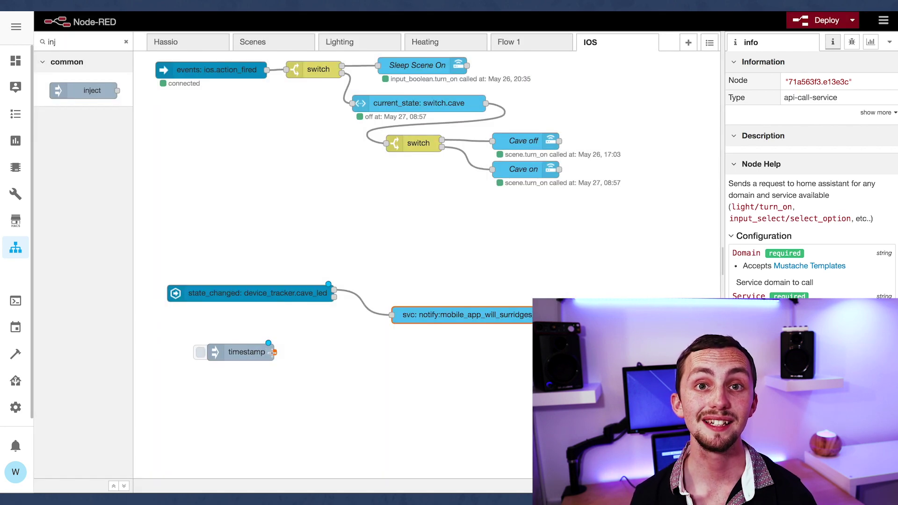
# Deploy the new Node-RED notification flow
pyautogui.click(800, 30)
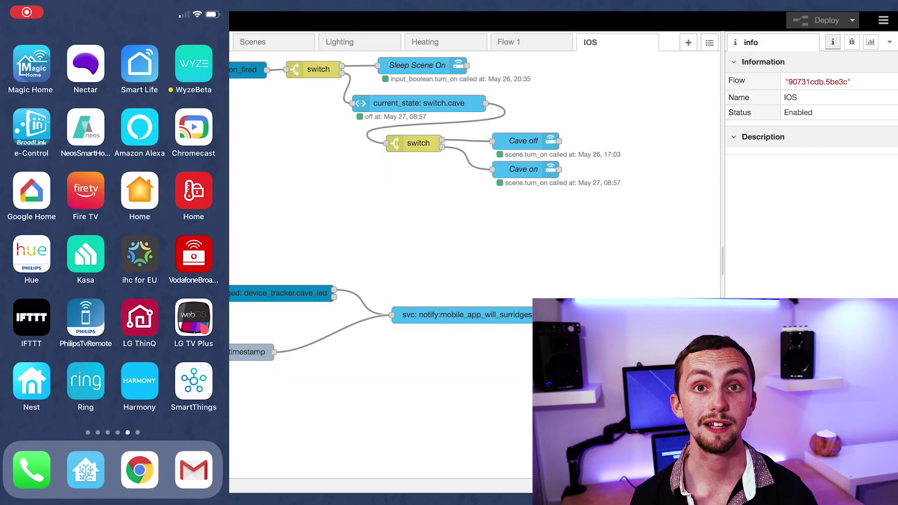